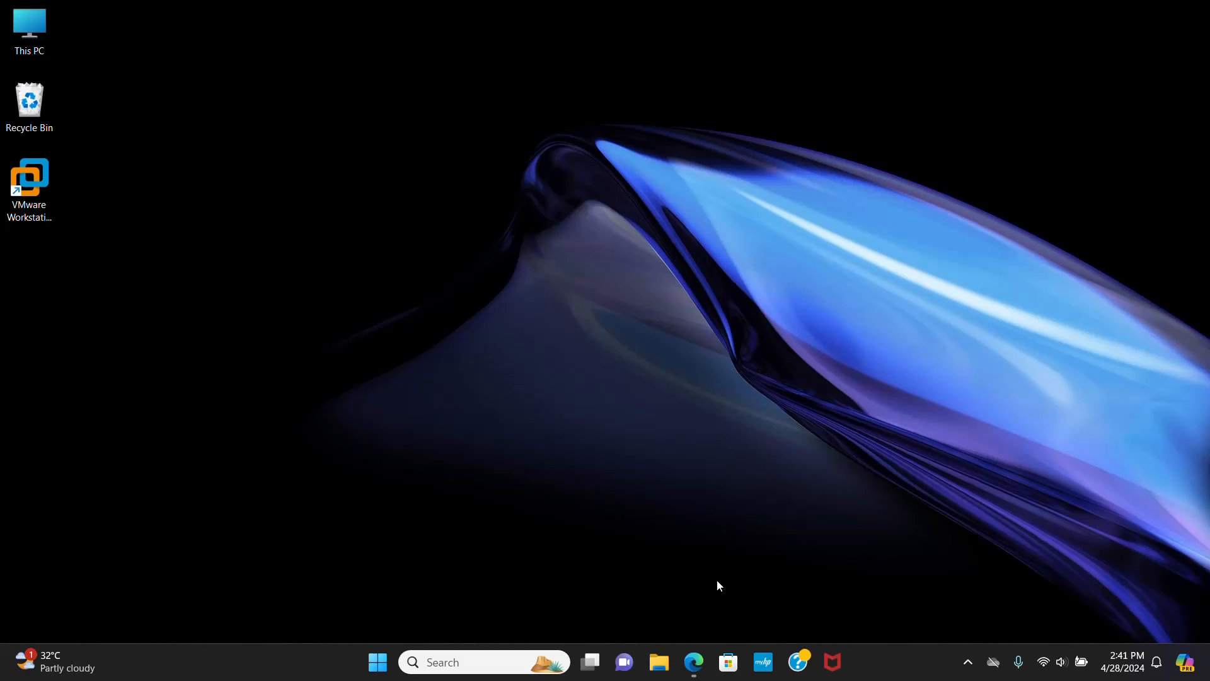
# Step: Switch to Microsoft Edge and review the system requirements of Ubuntu 24.04 LTS on the Ubuntu Desktop download page
pyautogui.click(694, 662)
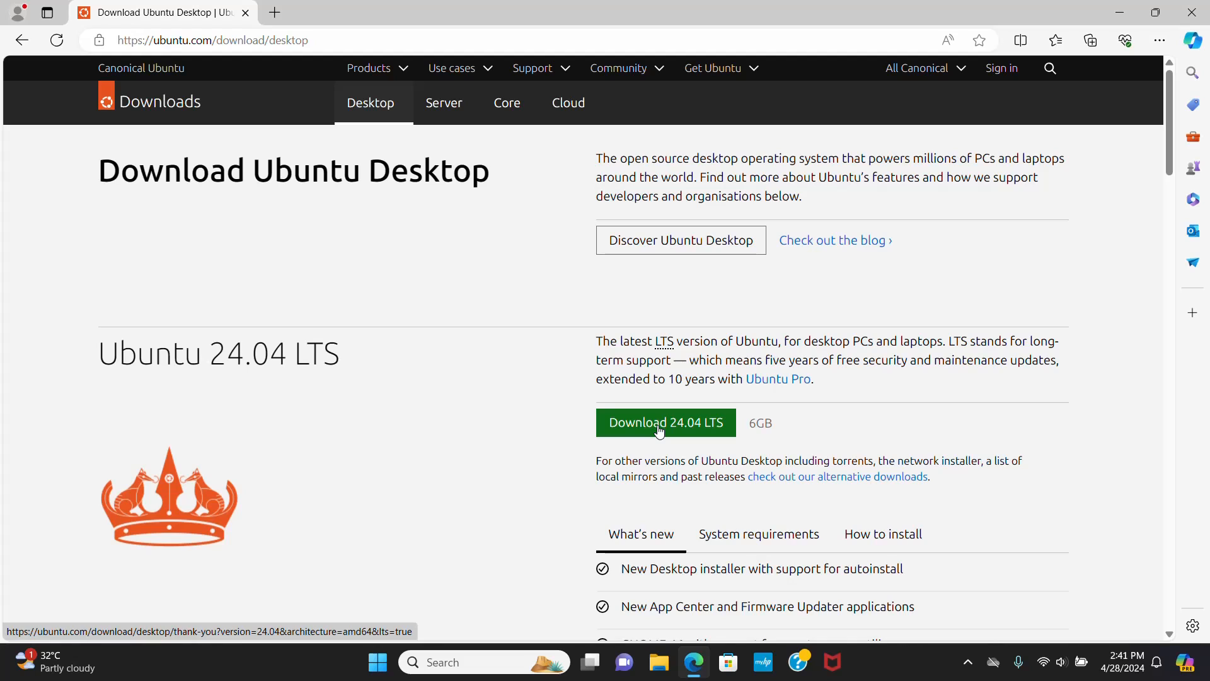
pyautogui.scroll(-3, 1061, 252)
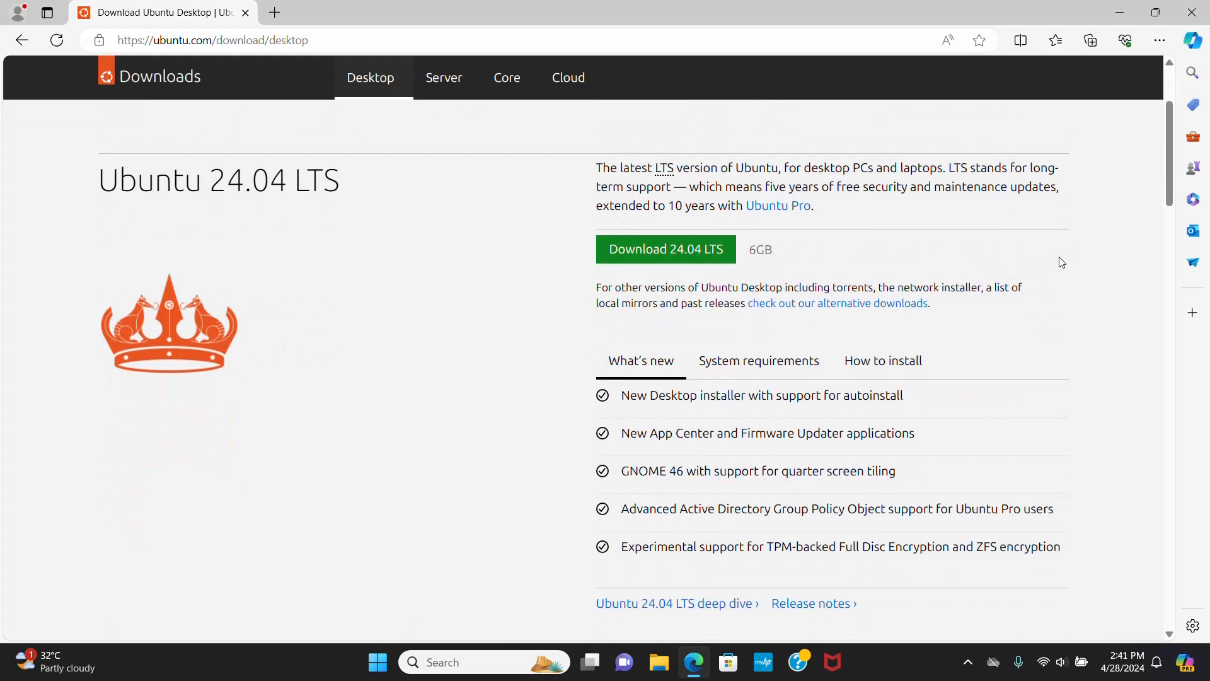
pyautogui.click(727, 365)
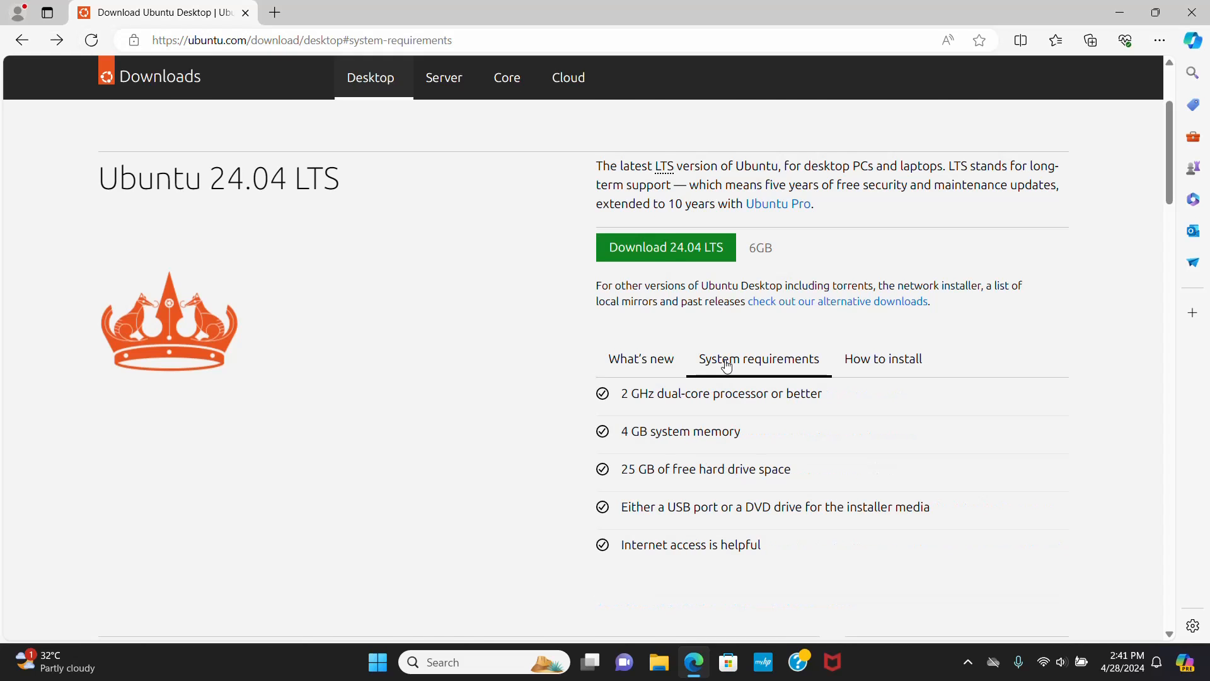
pyautogui.scroll(-2, 727, 365)
pyautogui.moveTo(620, 305); pyautogui.dragTo(784, 467)
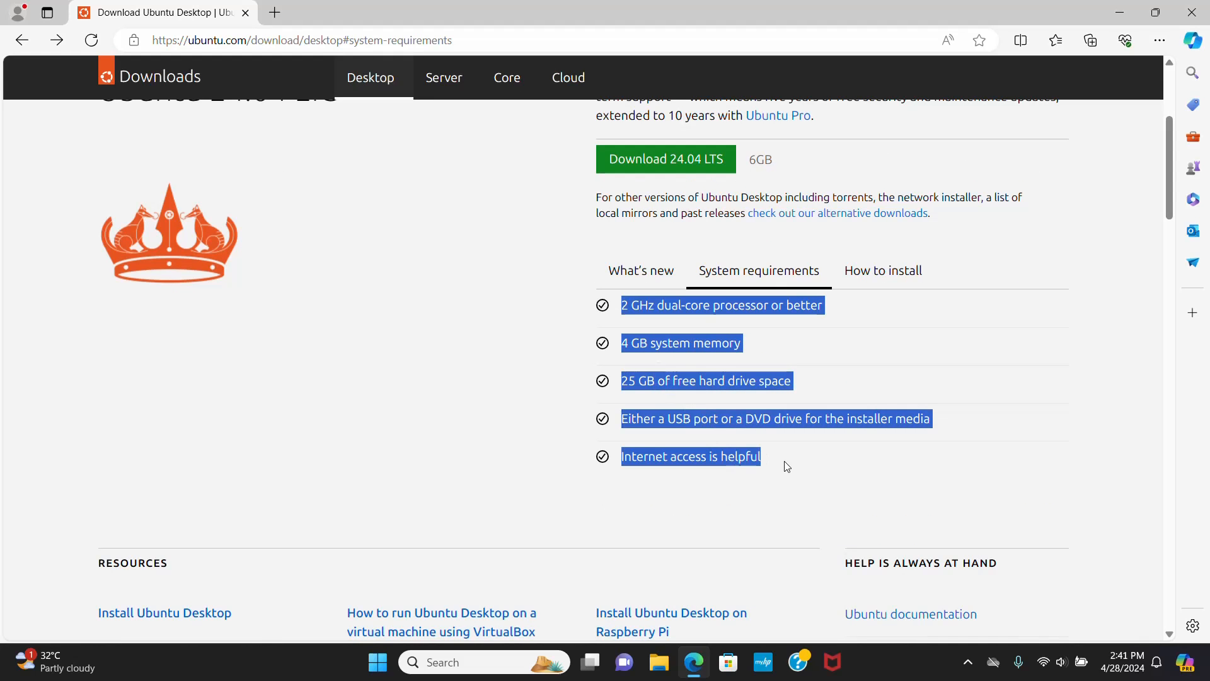
pyautogui.click(505, 296)
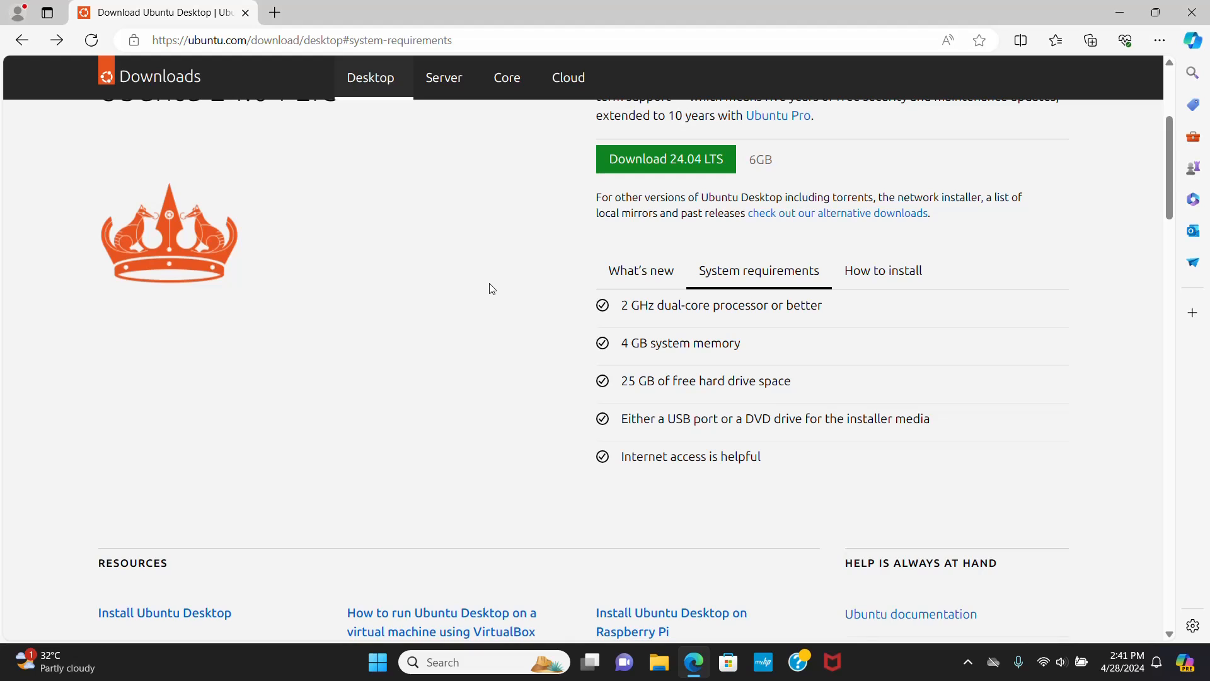
pyautogui.click(1121, 12)
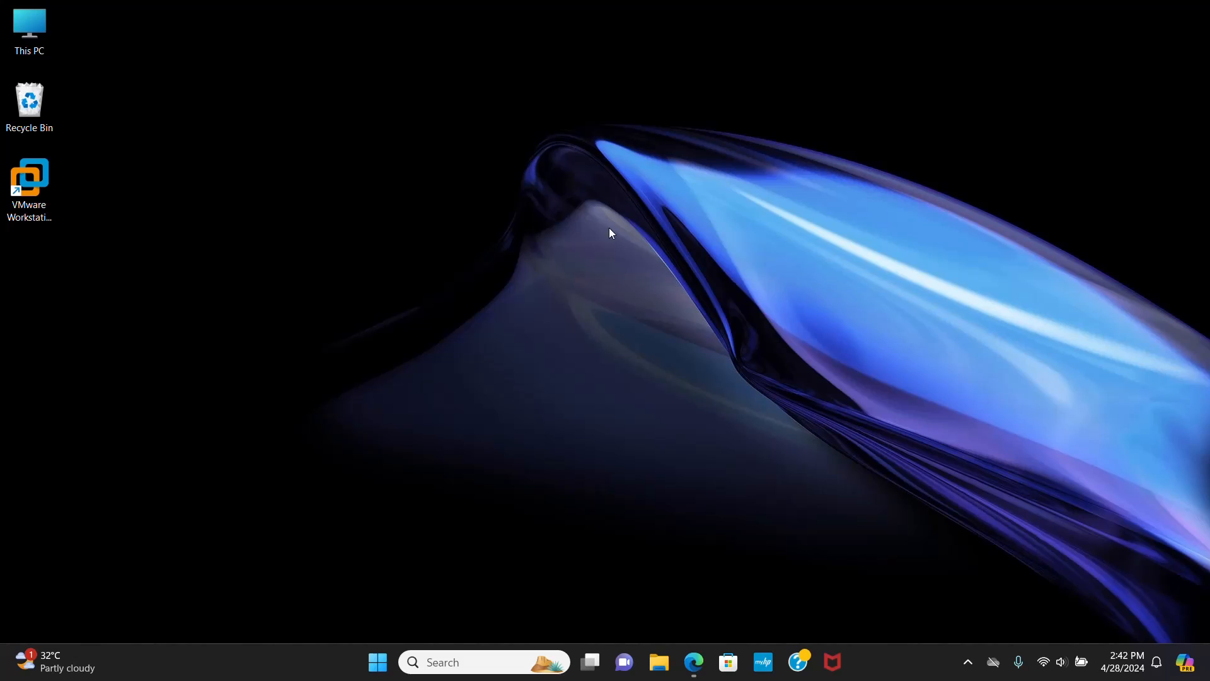
# Step: Open VMware Workstation and start creating a new virtual machine with the Typical (recommended) configuration
pyautogui.click(42, 178)
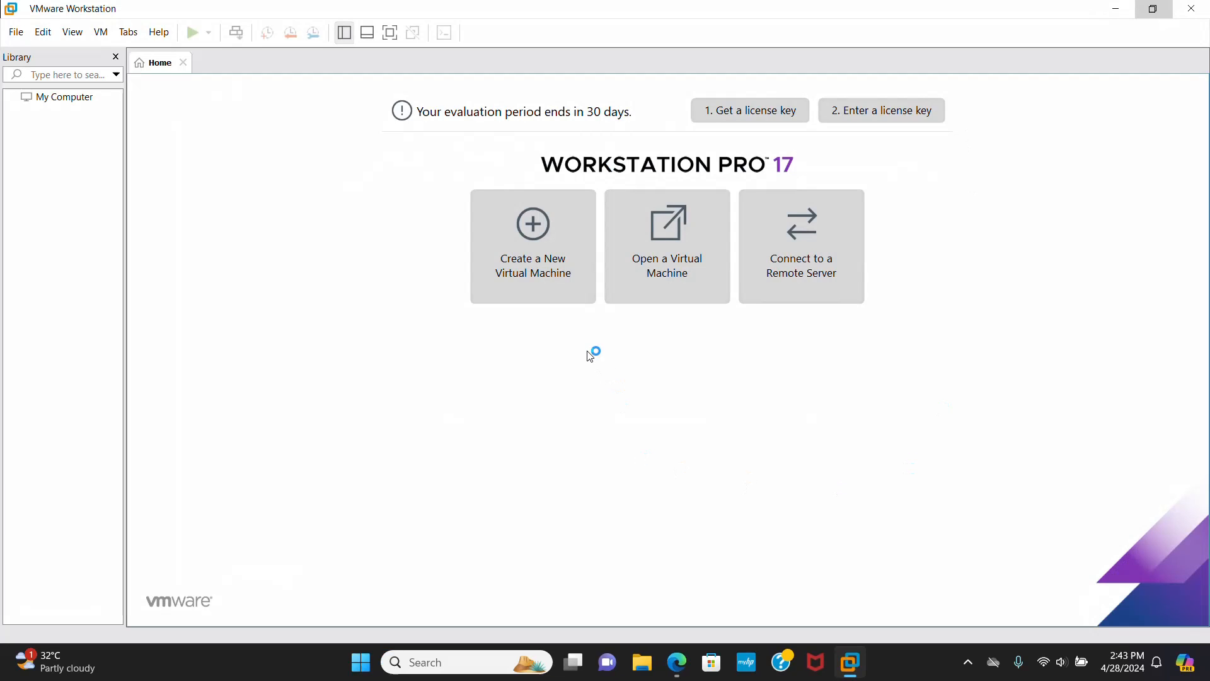
pyautogui.click(535, 256)
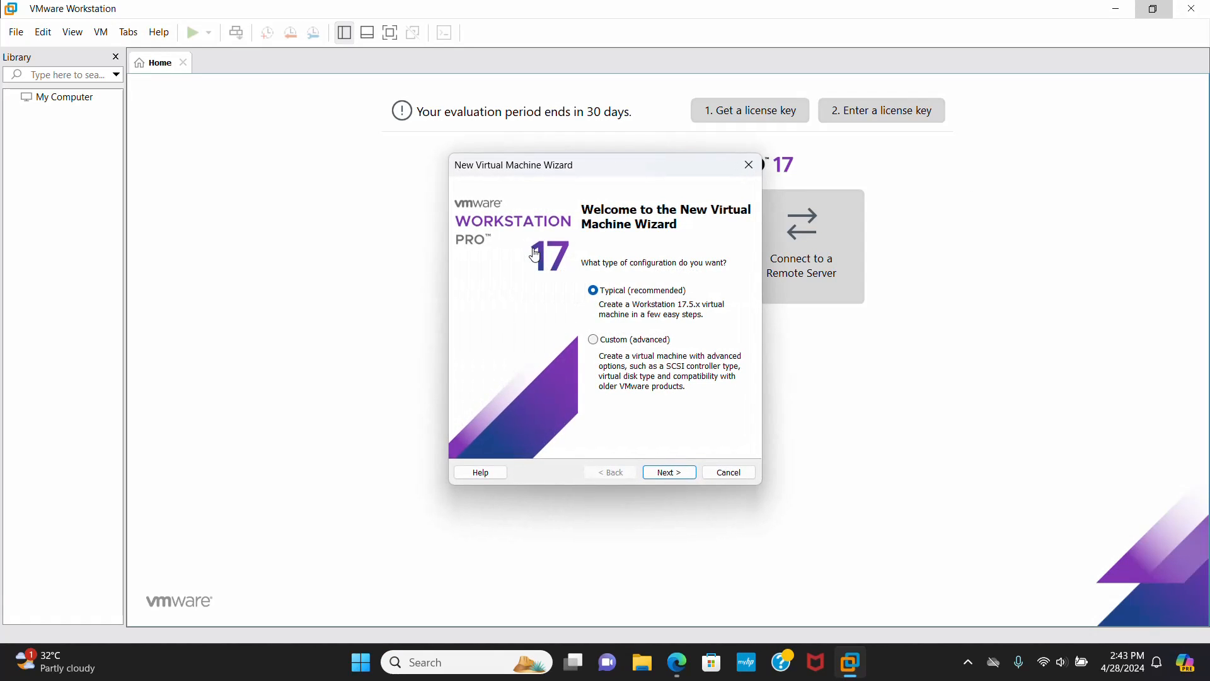
pyautogui.click(683, 474)
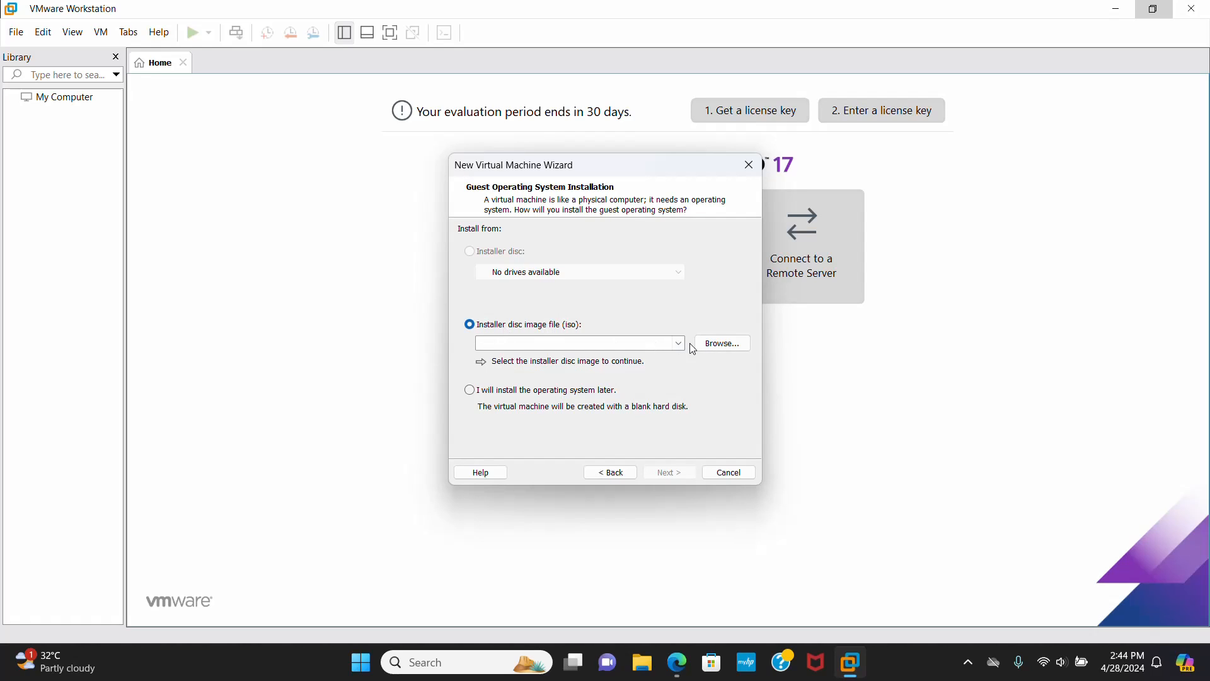
# Step: Use the ubuntu-24.04-desktop-amd64 disc image from the Downloads folder as the installer for the guest operating system
pyautogui.click(723, 345)
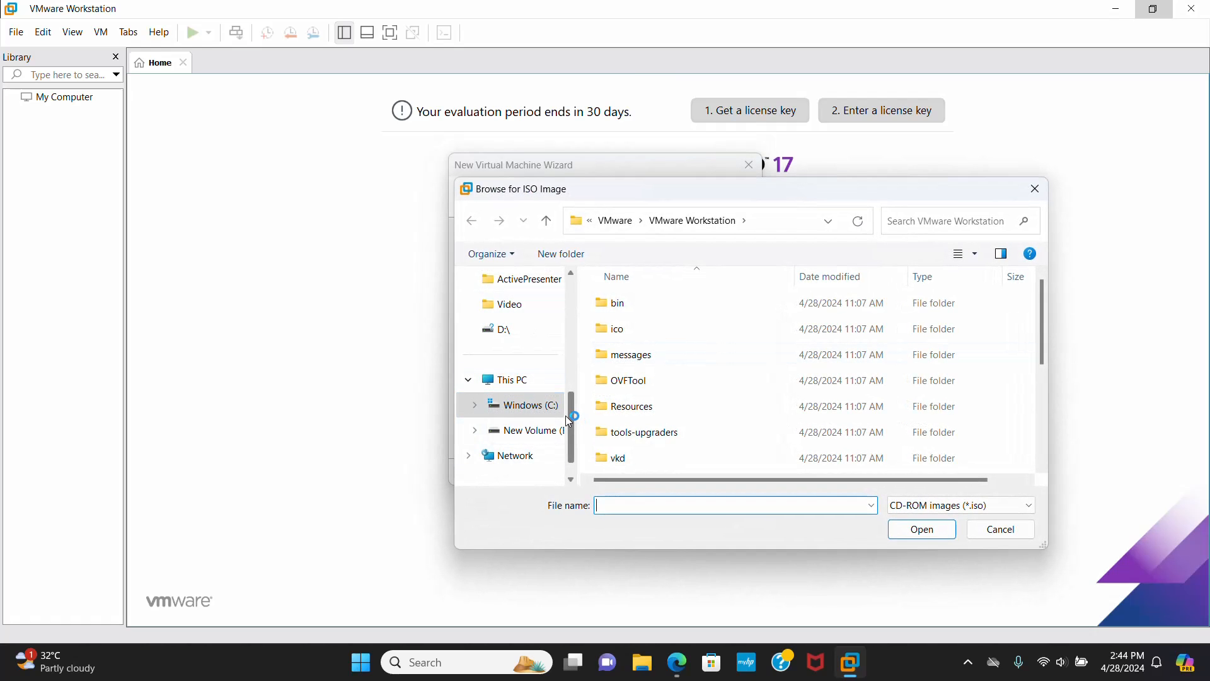
pyautogui.moveTo(570, 415); pyautogui.dragTo(574, 280)
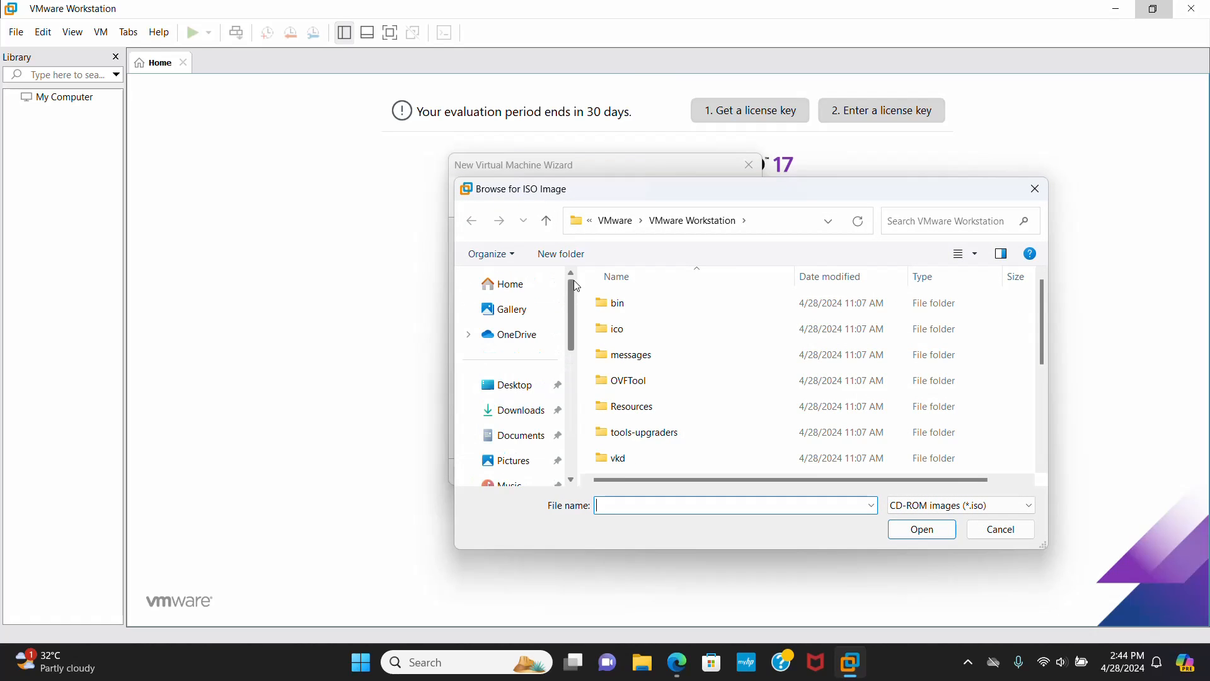
pyautogui.click(513, 411)
pyautogui.click(656, 365)
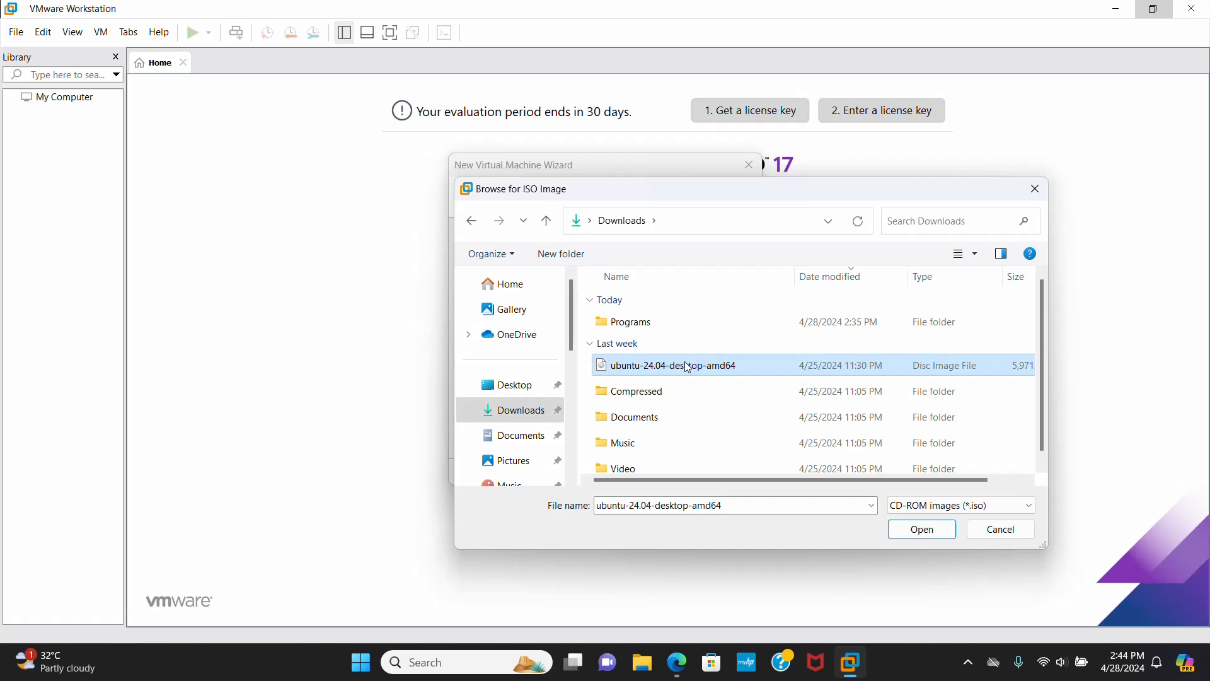
pyautogui.doubleClick(944, 184)
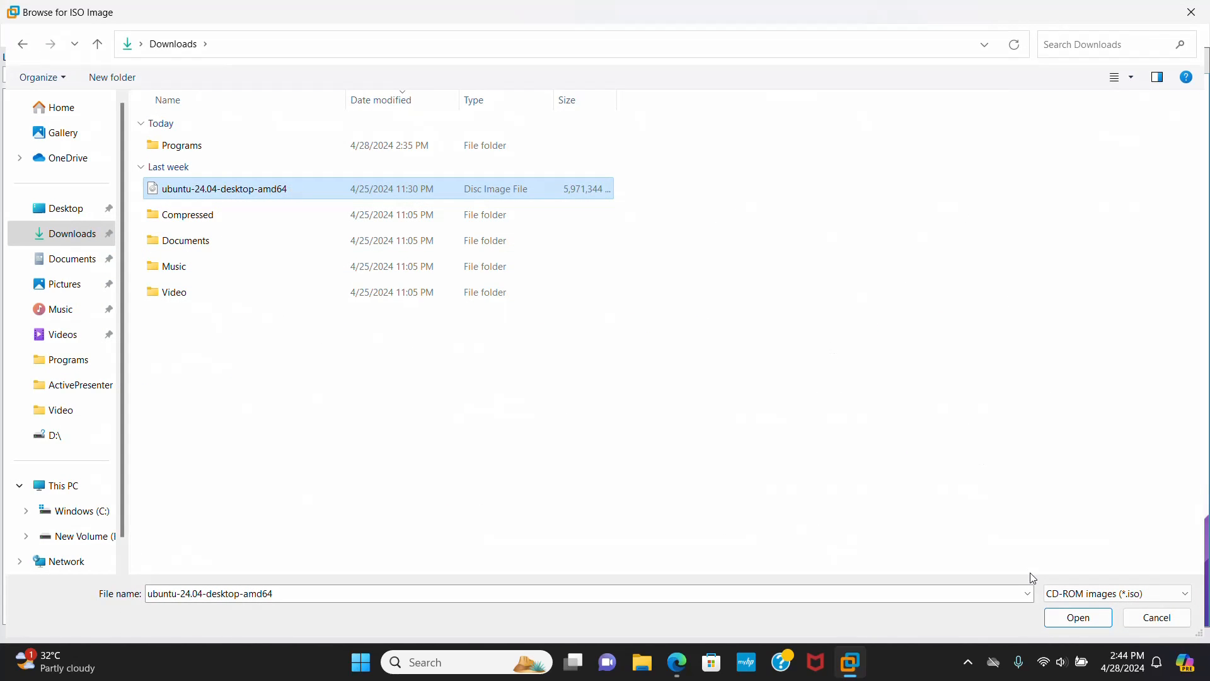
pyautogui.click(1065, 618)
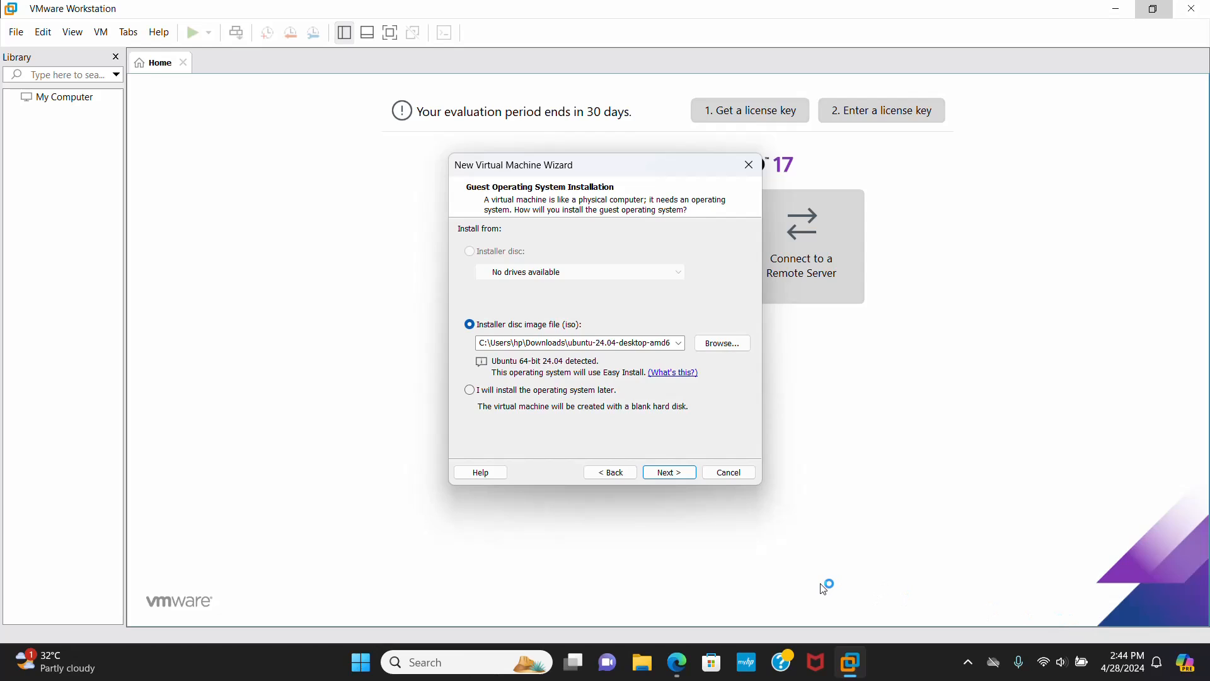
pyautogui.click(670, 478)
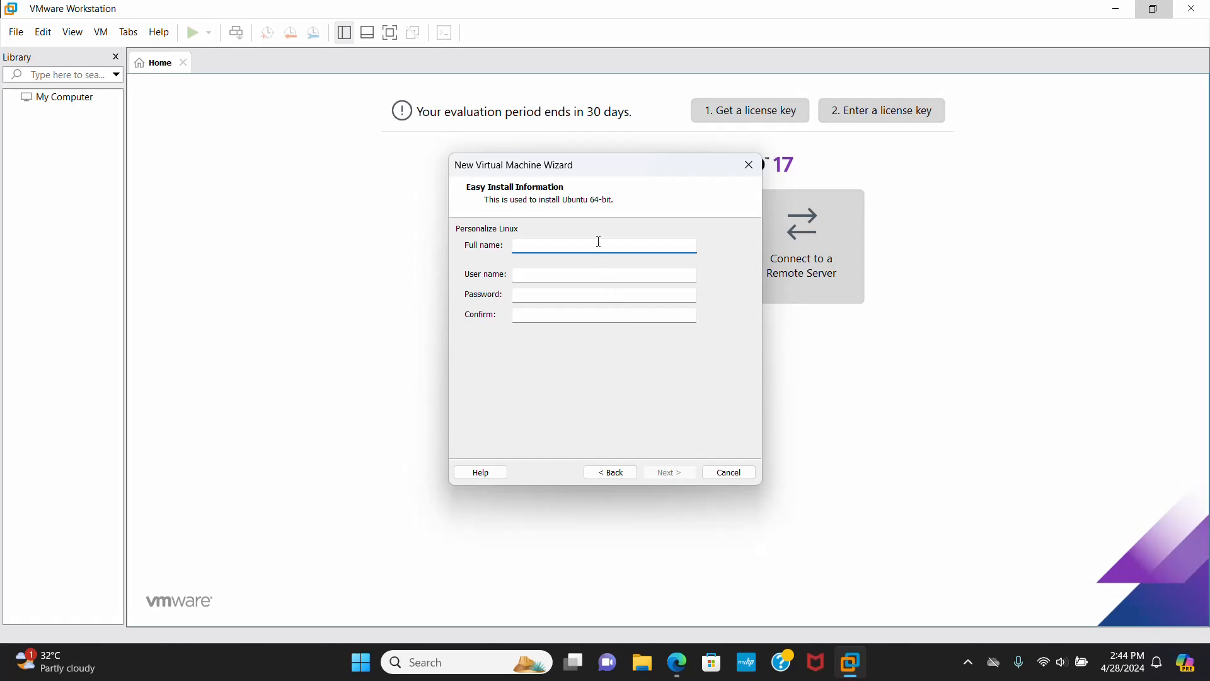
# Step: Fill in the Easy Install information with the full name, the user name bootmyos, and the account password with its confirmation
pyautogui.write('mi')
pyautogui.click(526, 275)
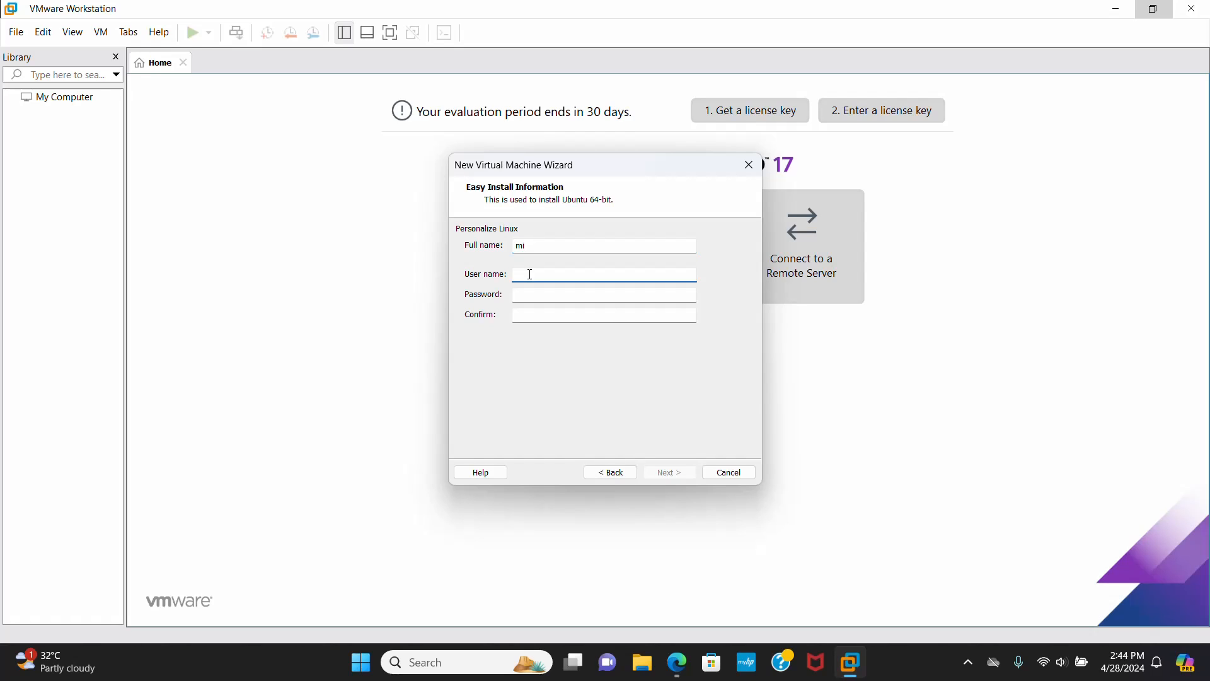
pyautogui.write('bootmyos')
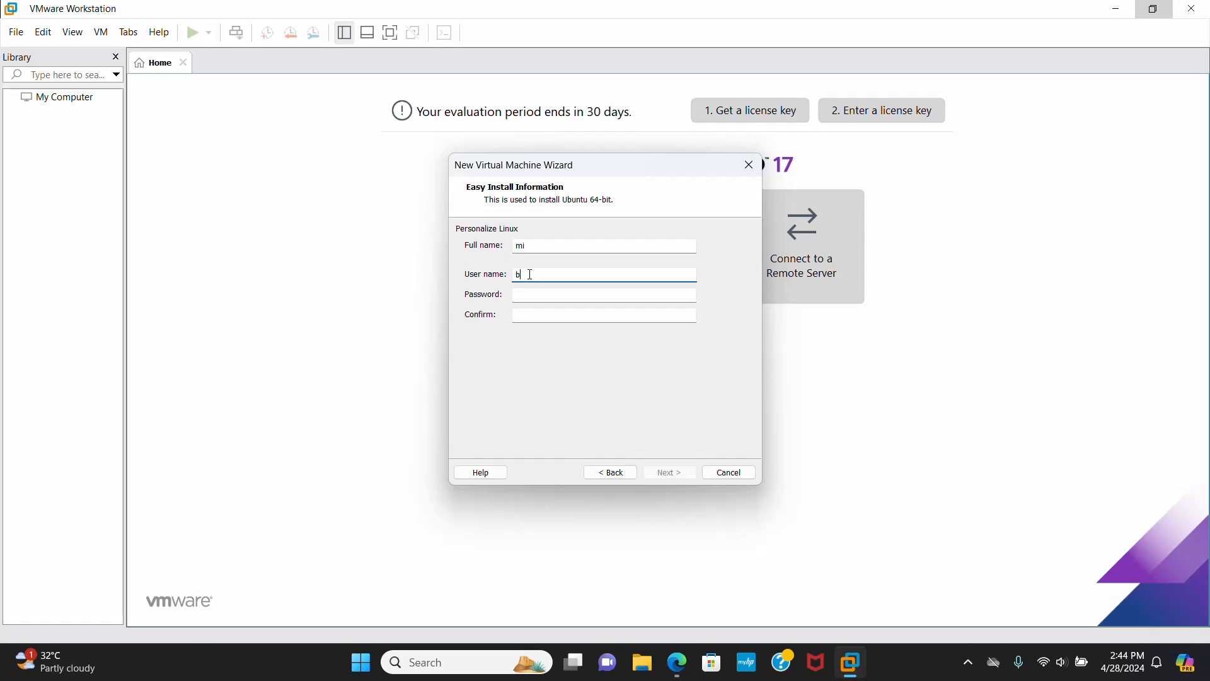
pyautogui.click(538, 294)
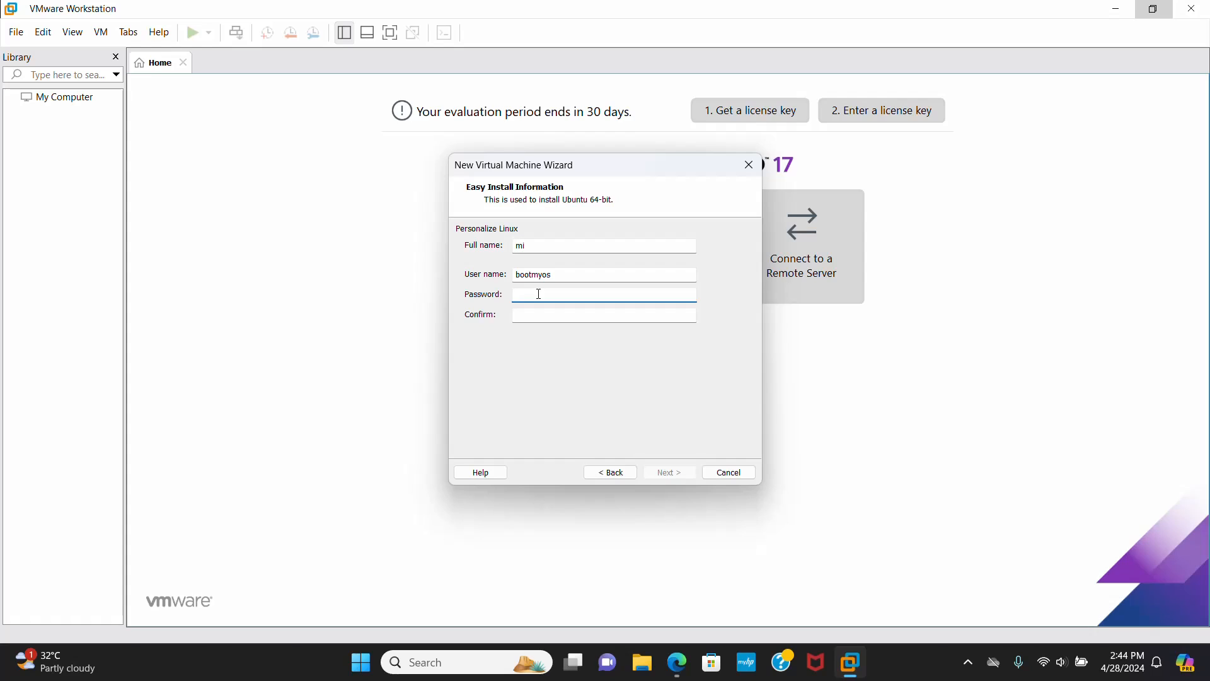
pyautogui.write('*******')
pyautogui.press('Tab')
pyautogui.write('*******')
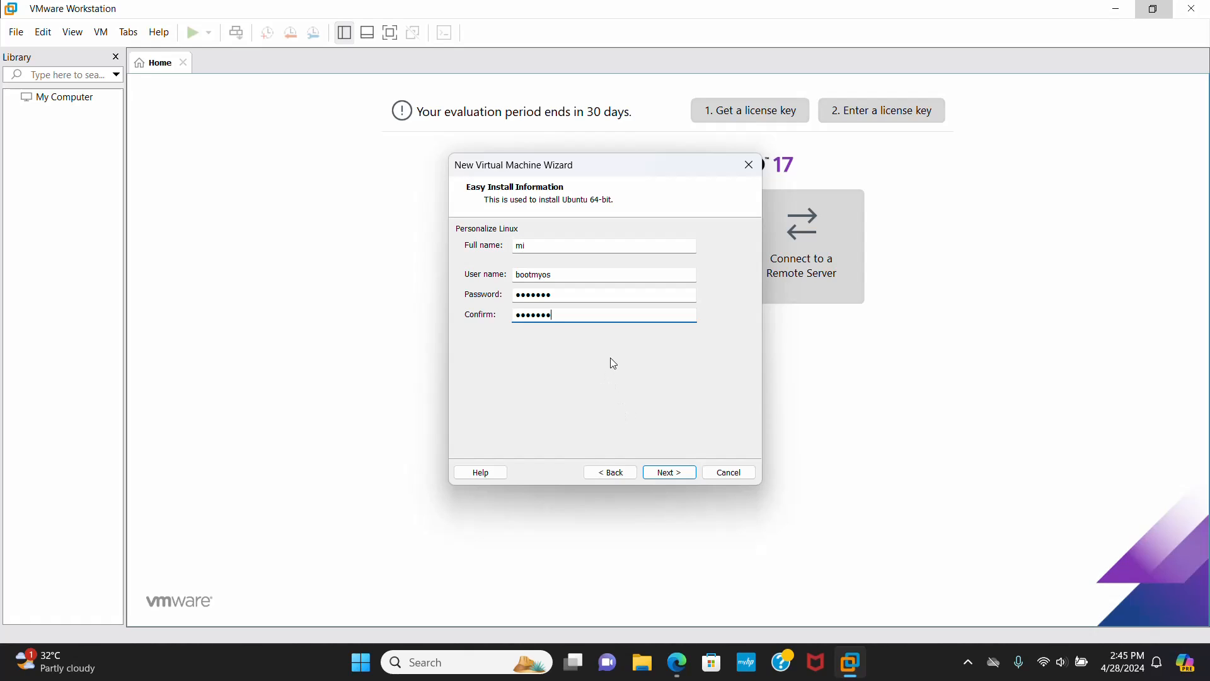
pyautogui.click(688, 477)
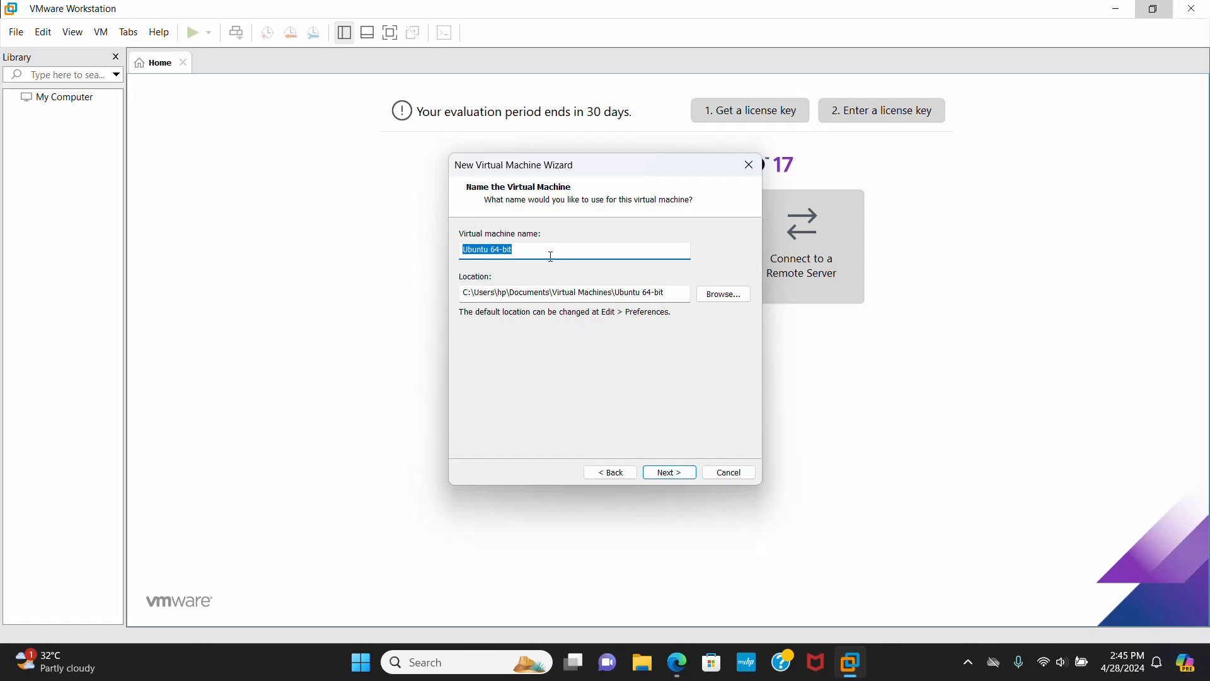
# Step: Name the virtual machine "Ubuntu 24.04 LTS" and accept its default location
pyautogui.click(548, 253)
pyautogui.moveTo(525, 247); pyautogui.dragTo(493, 251)
pyautogui.write('24')
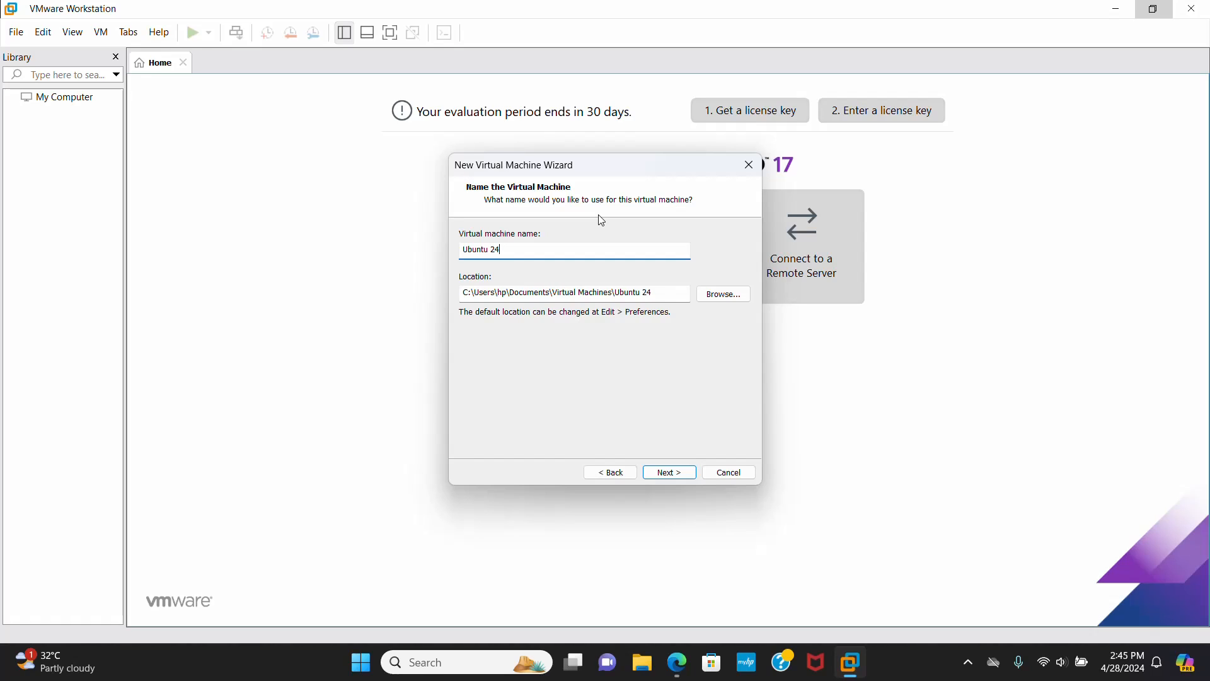
pyautogui.write('.04')
pyautogui.press('capslock')
pyautogui.write('LTS')
pyautogui.press('capslock')
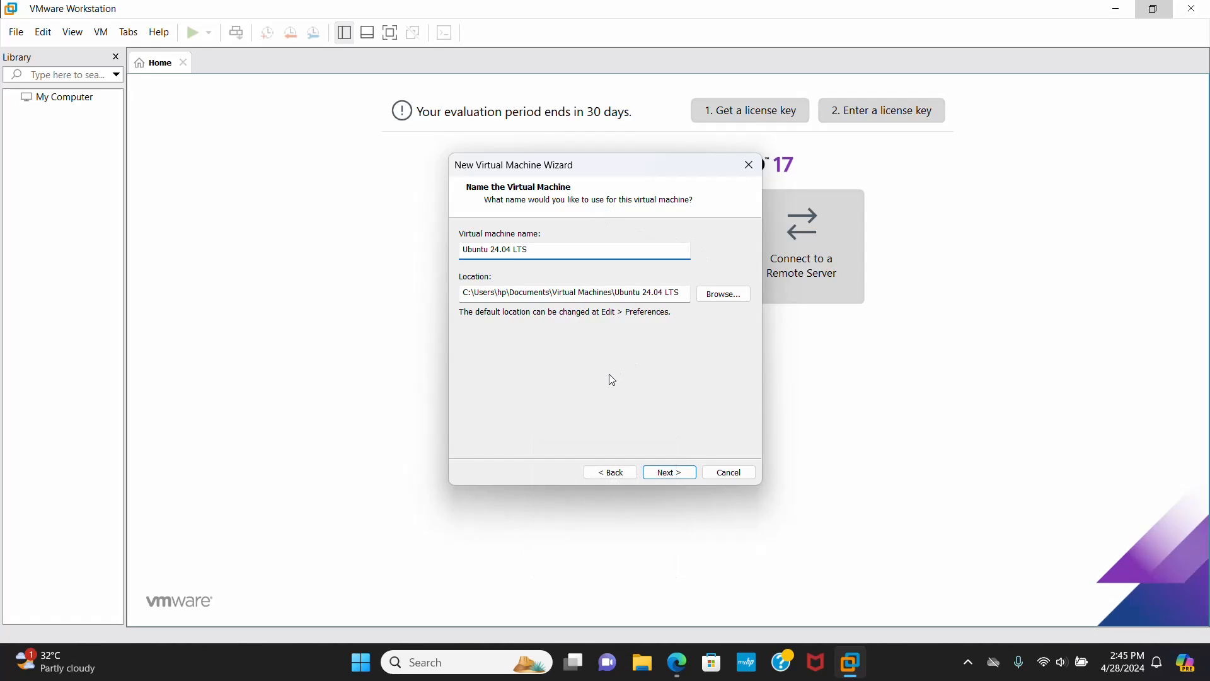
pyautogui.click(686, 476)
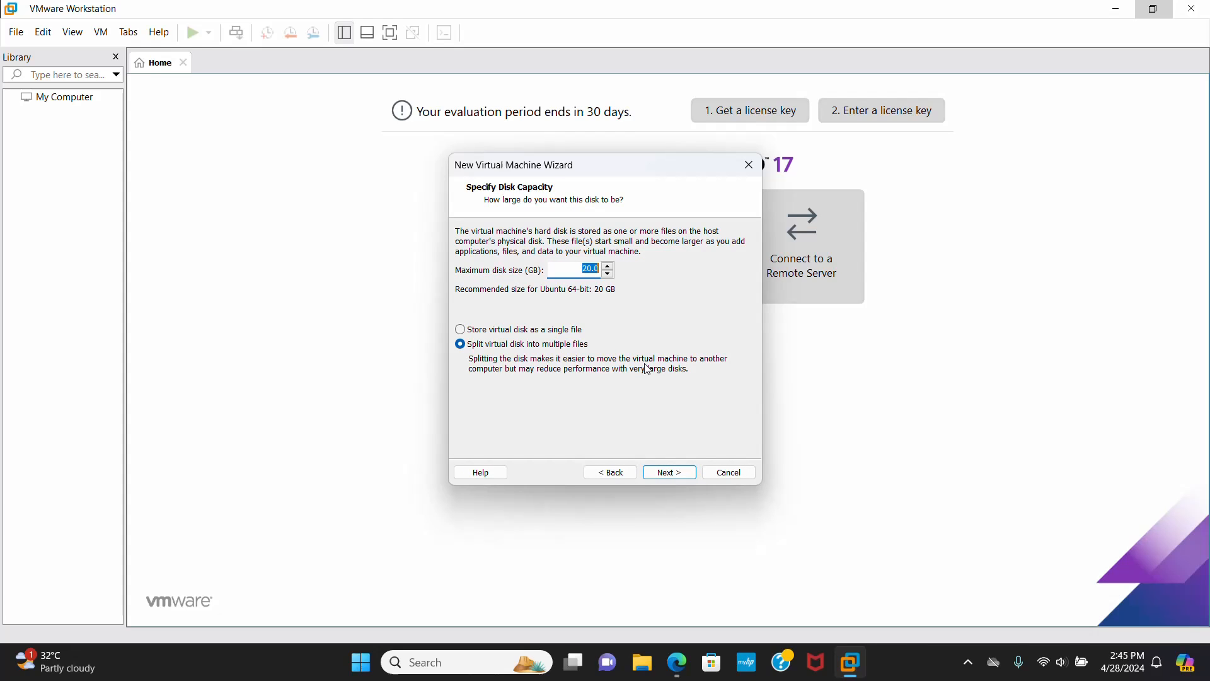
# Step: Check the free hard drive space requirement on the Ubuntu download page in Microsoft Edge, and return to VMware Workstation
pyautogui.click(587, 269)
pyautogui.click(677, 662)
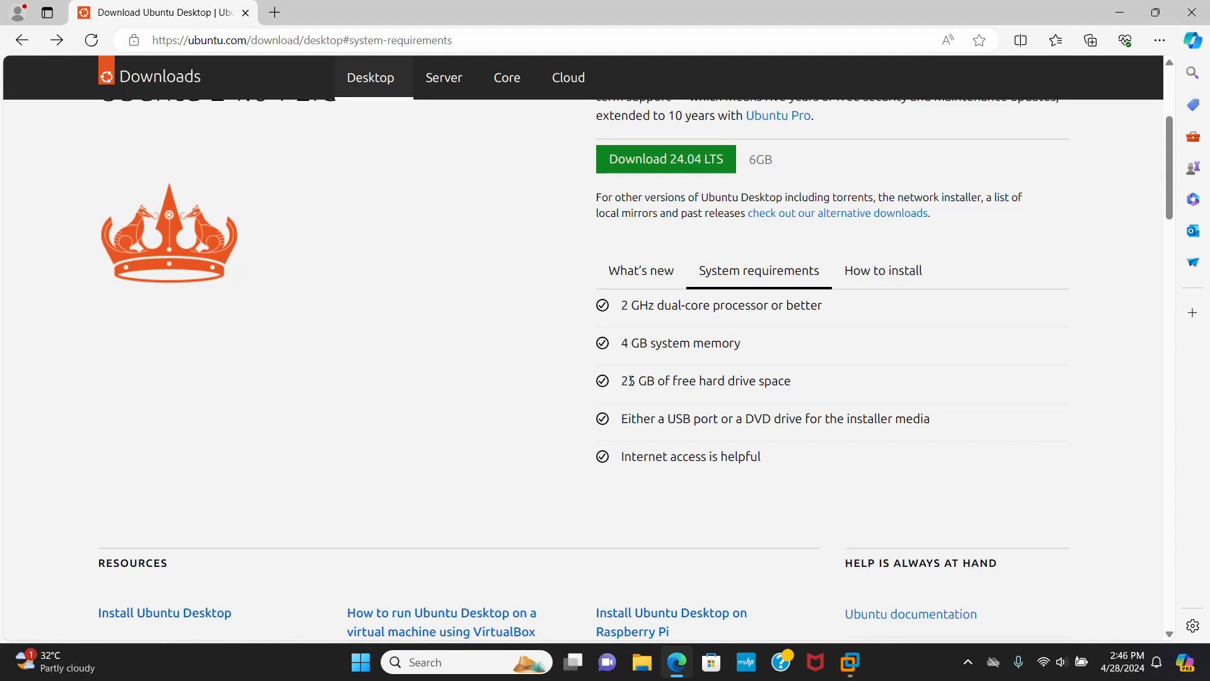
pyautogui.moveTo(624, 381); pyautogui.dragTo(827, 384)
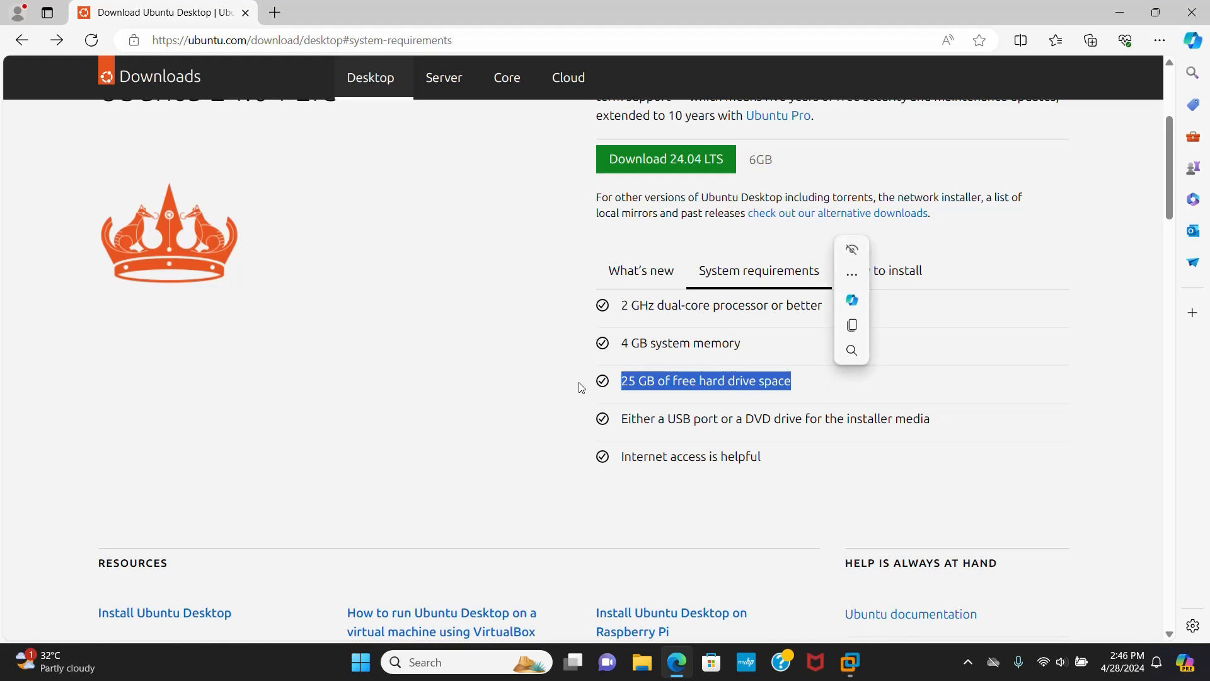
pyautogui.click(476, 364)
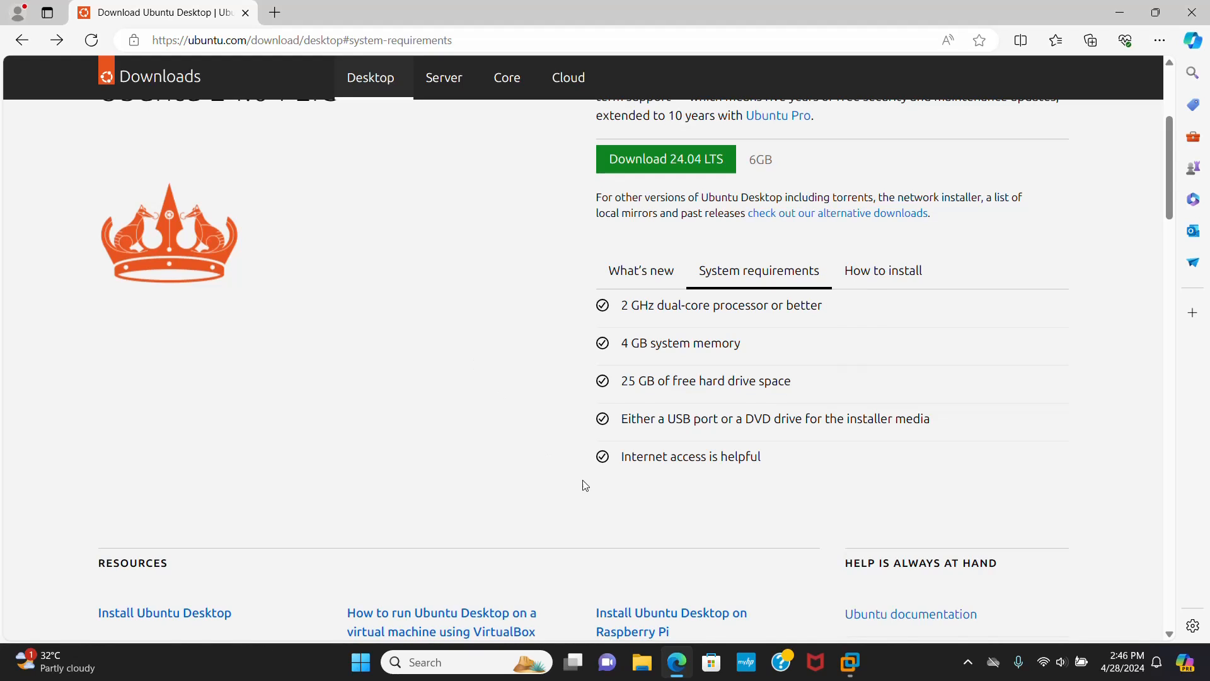
pyautogui.click(850, 662)
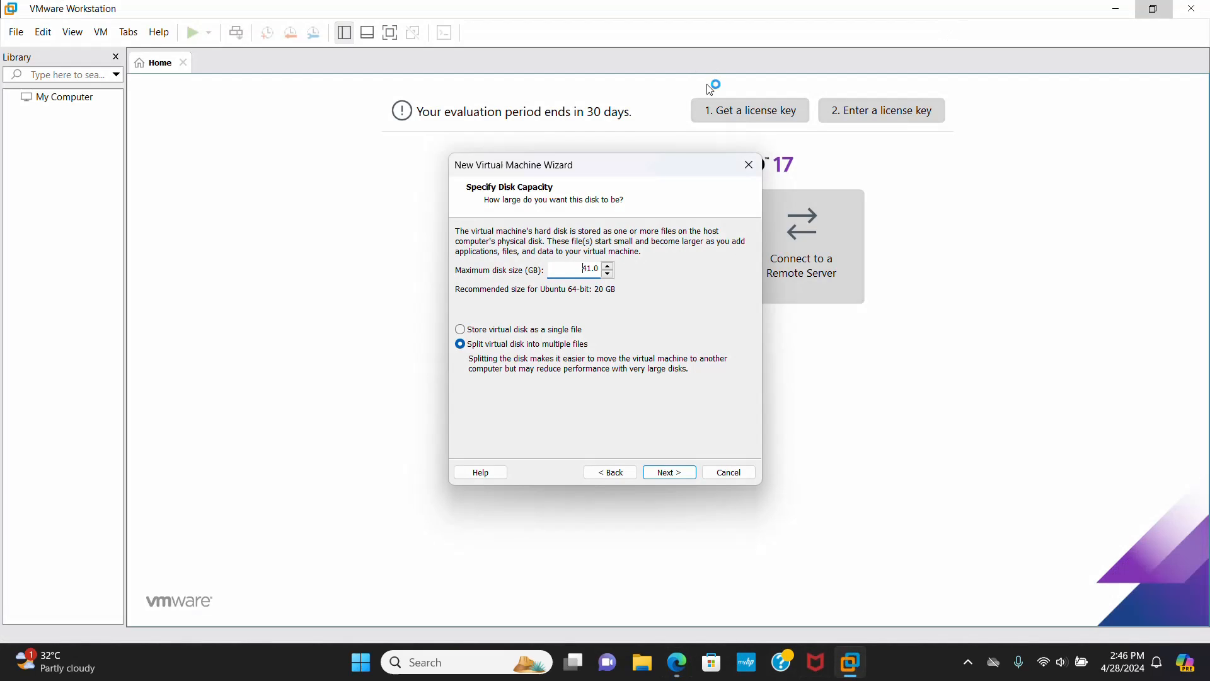
# Step: Set the maximum disk size to 45 GB and store the virtual disk as a single file
pyautogui.click(609, 267)
pyautogui.press('Tab')
pyautogui.click(494, 330)
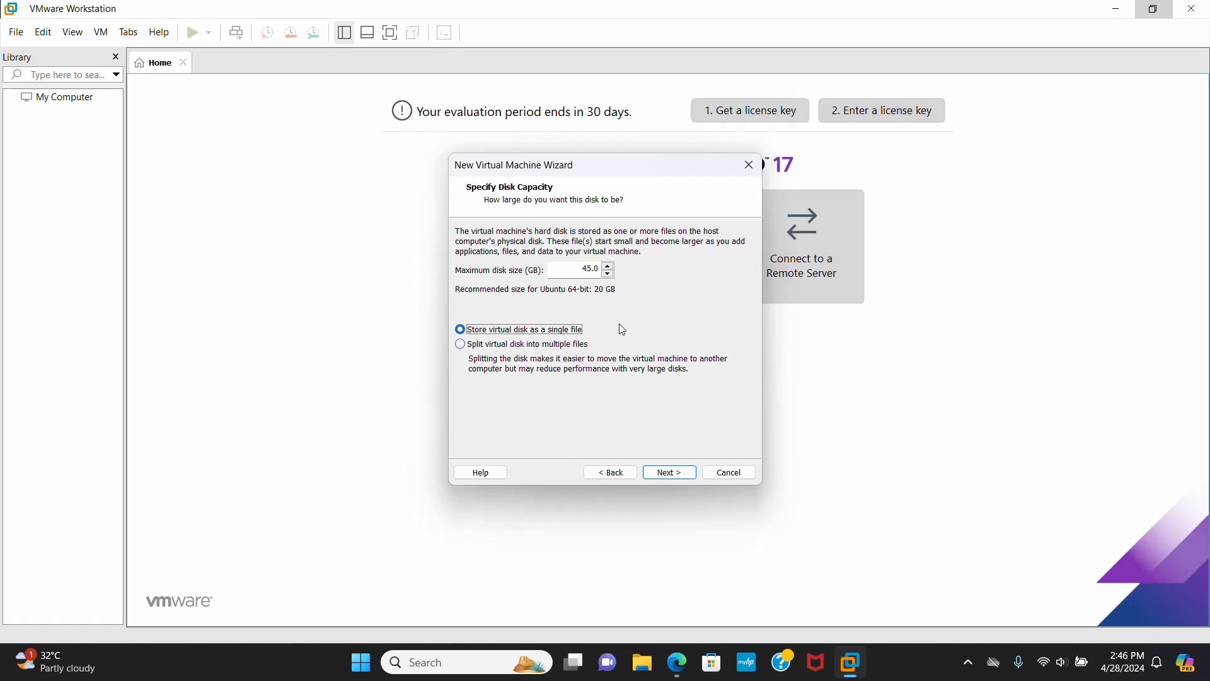
pyautogui.click(671, 473)
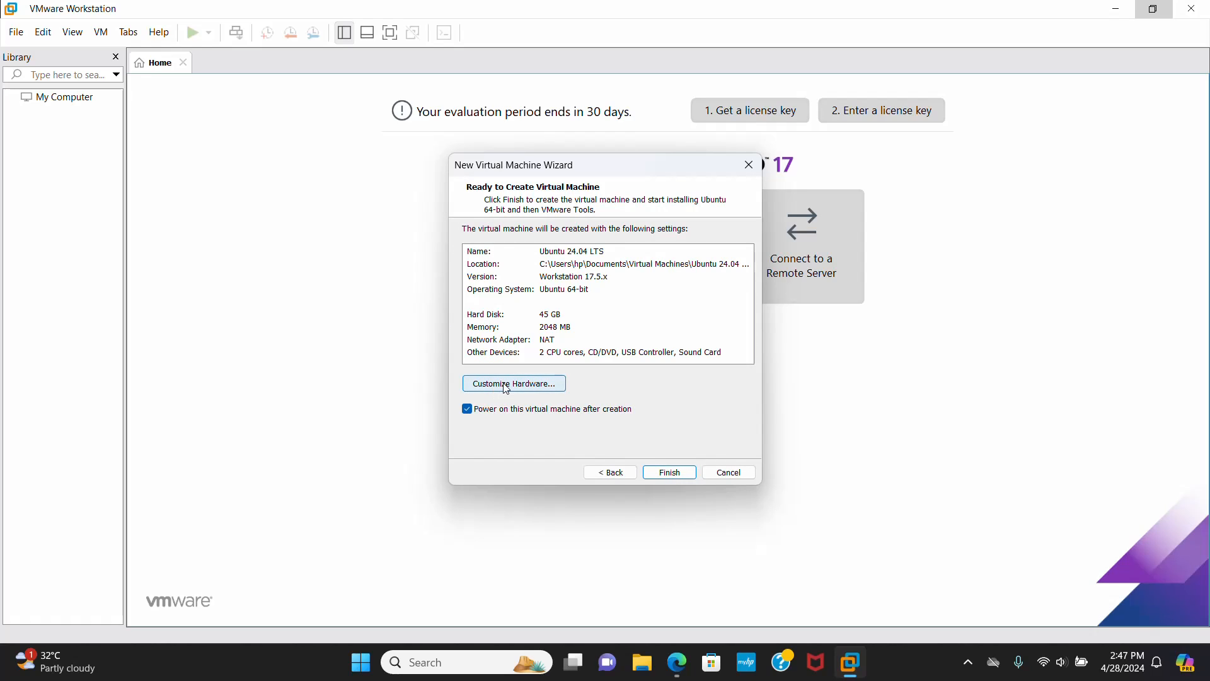
# Step: Customize the virtual machine's hardware, checking Ubuntu's memory requirement in Microsoft Edge, and set the memory to 4 GB (4096 MB)
pyautogui.click(507, 384)
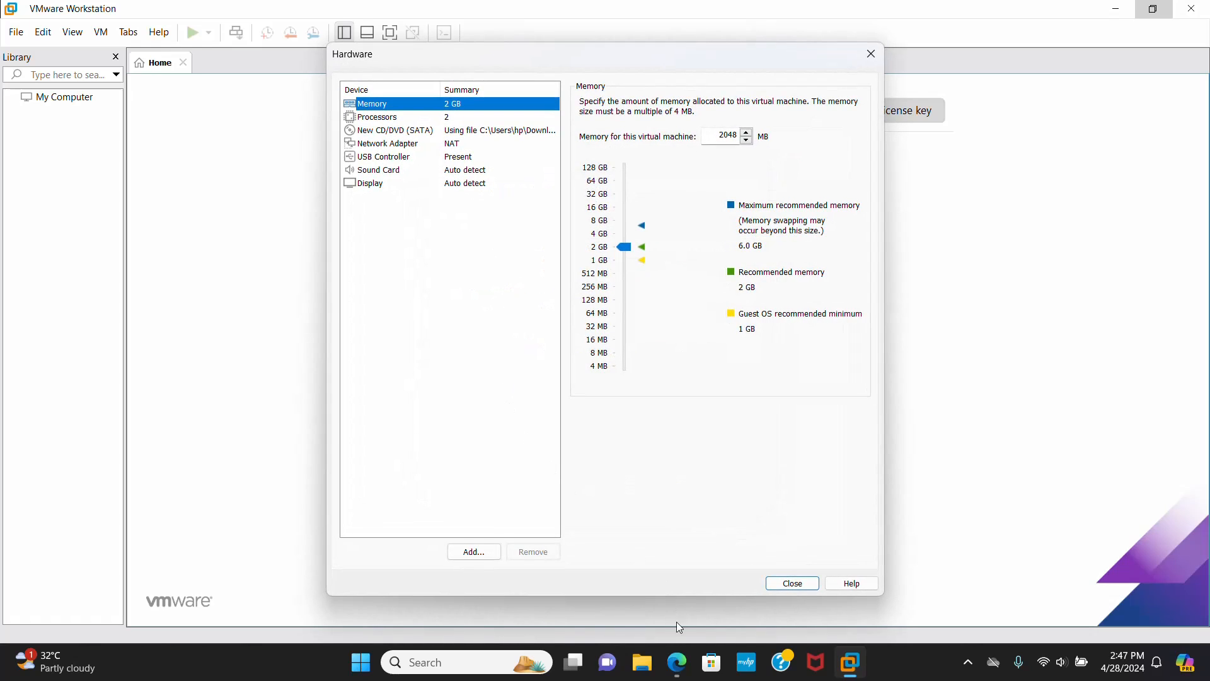
pyautogui.click(677, 662)
pyautogui.moveTo(623, 347); pyautogui.dragTo(757, 346)
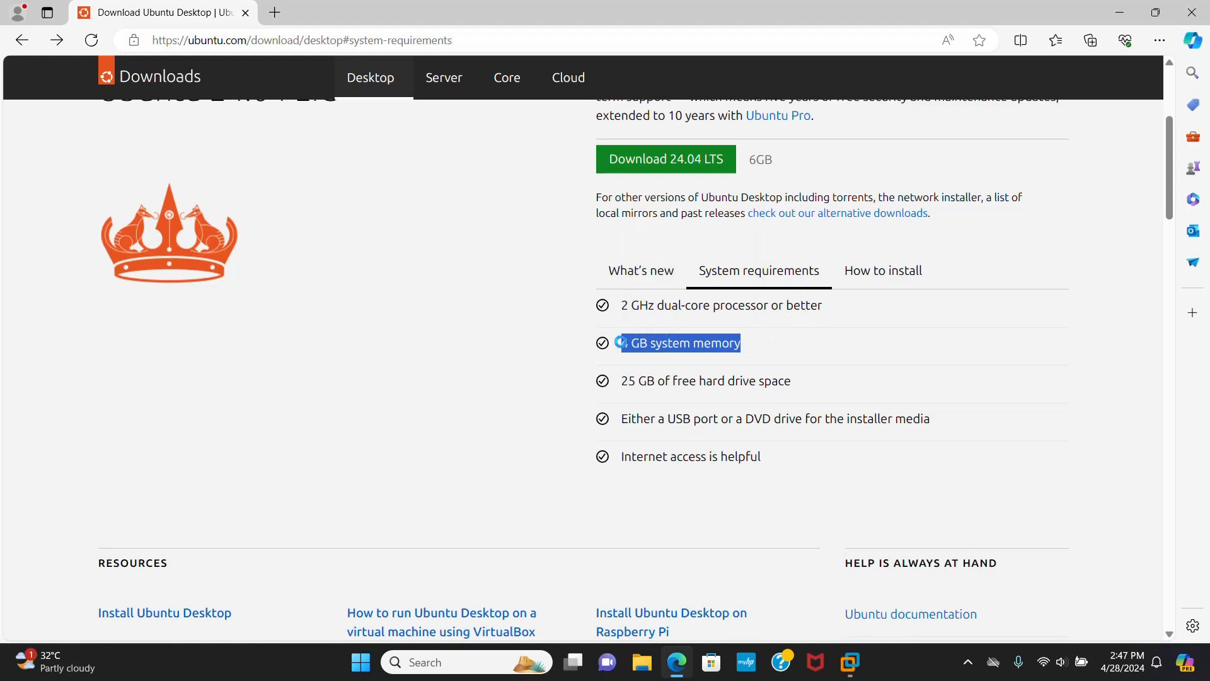
pyautogui.click(654, 344)
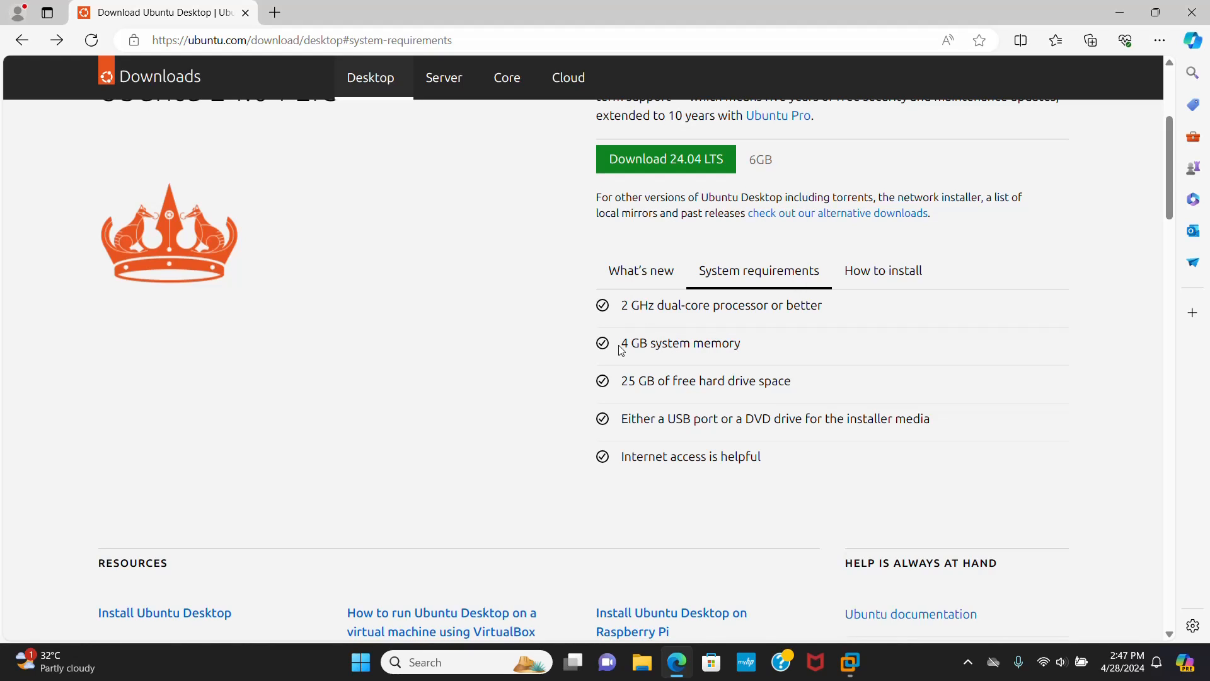
pyautogui.moveTo(621, 344); pyautogui.dragTo(649, 344)
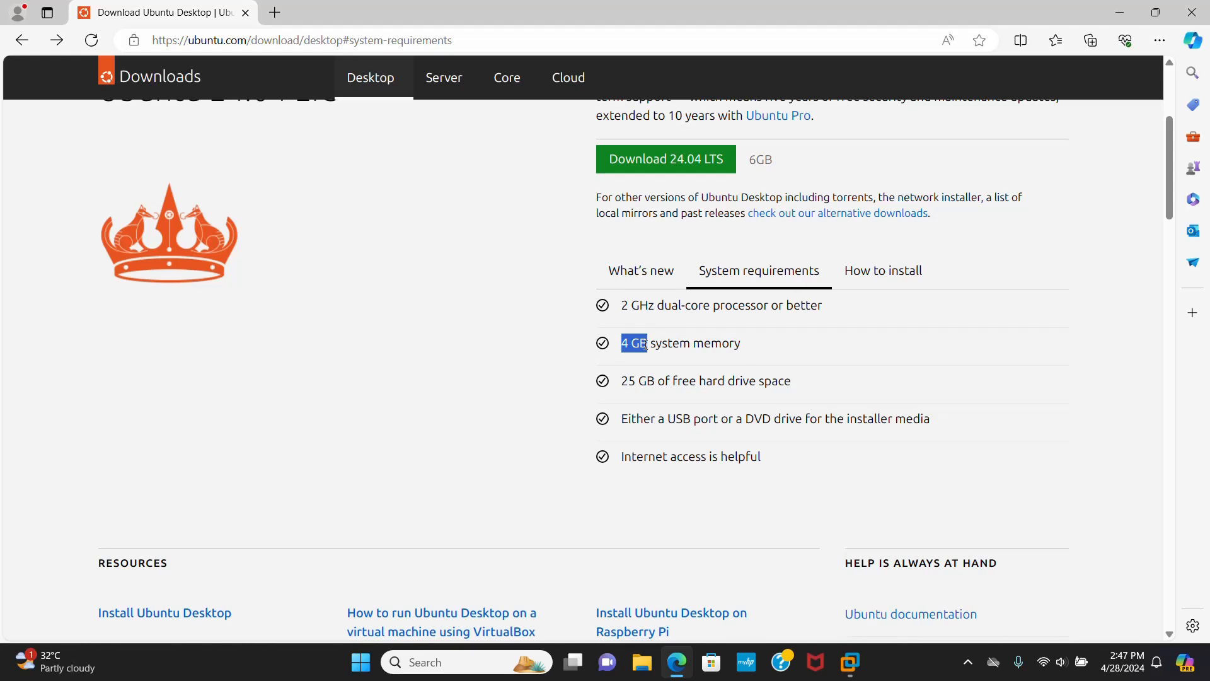
pyautogui.click(855, 667)
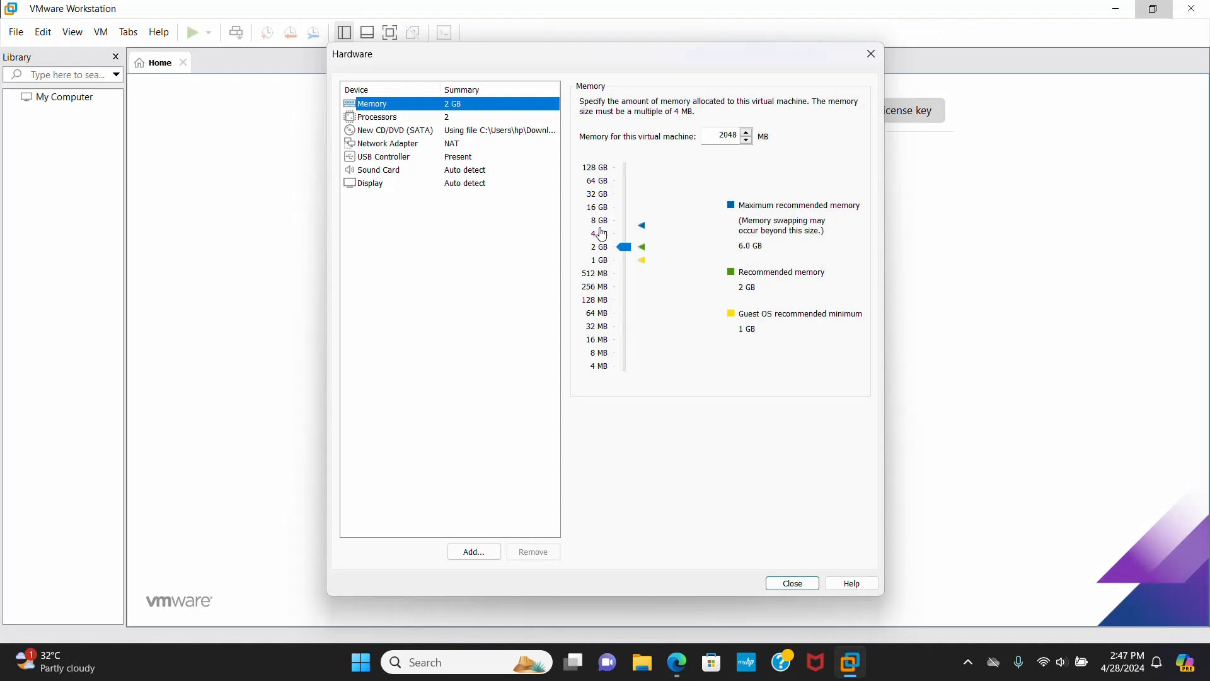
pyautogui.click(603, 238)
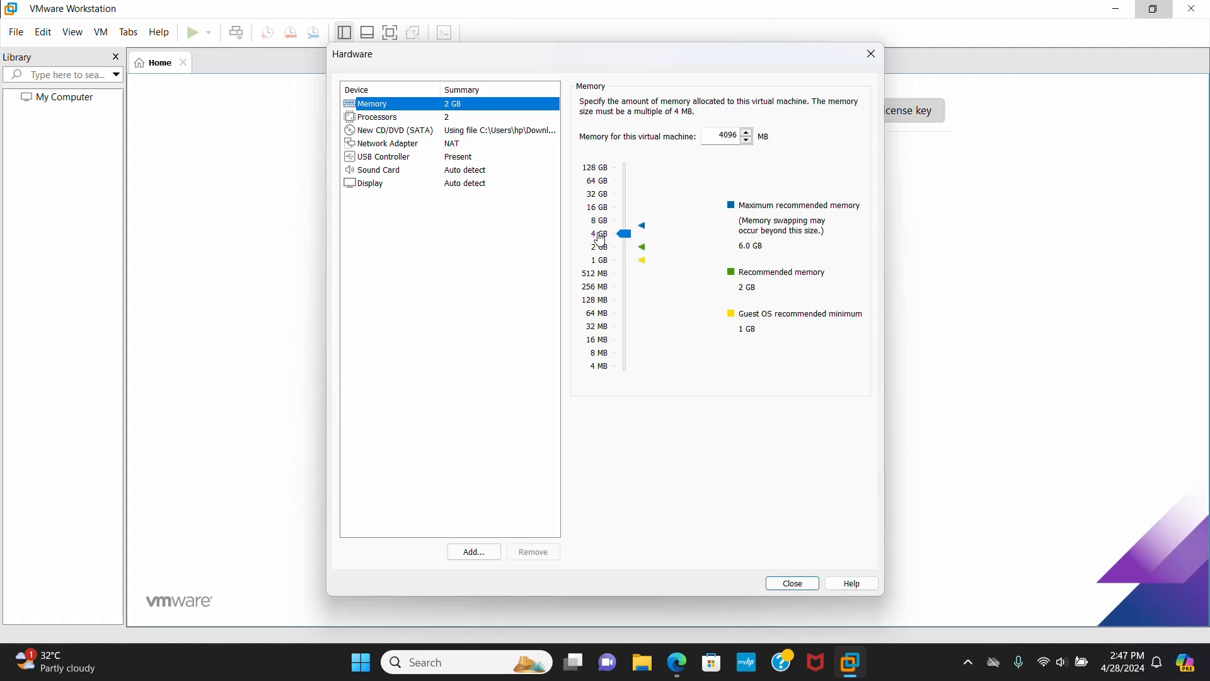
# Step: Give the virtual machine 4 processors with 2 cores per processor
pyautogui.click(381, 120)
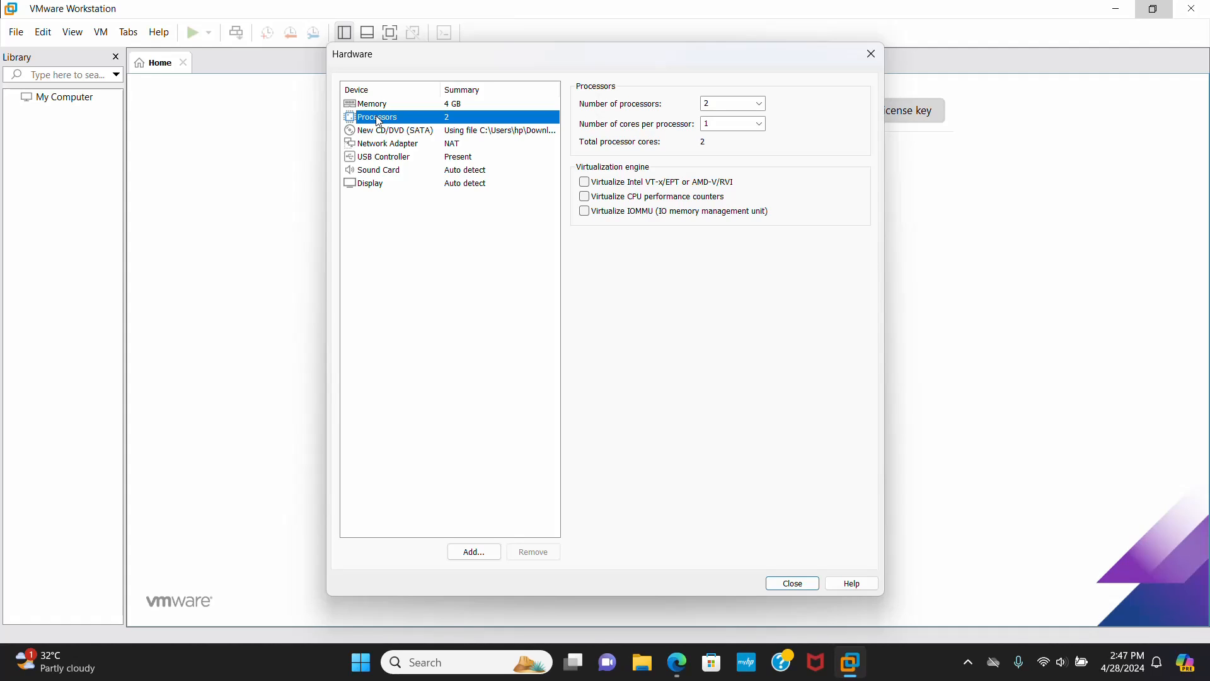
pyautogui.click(760, 104)
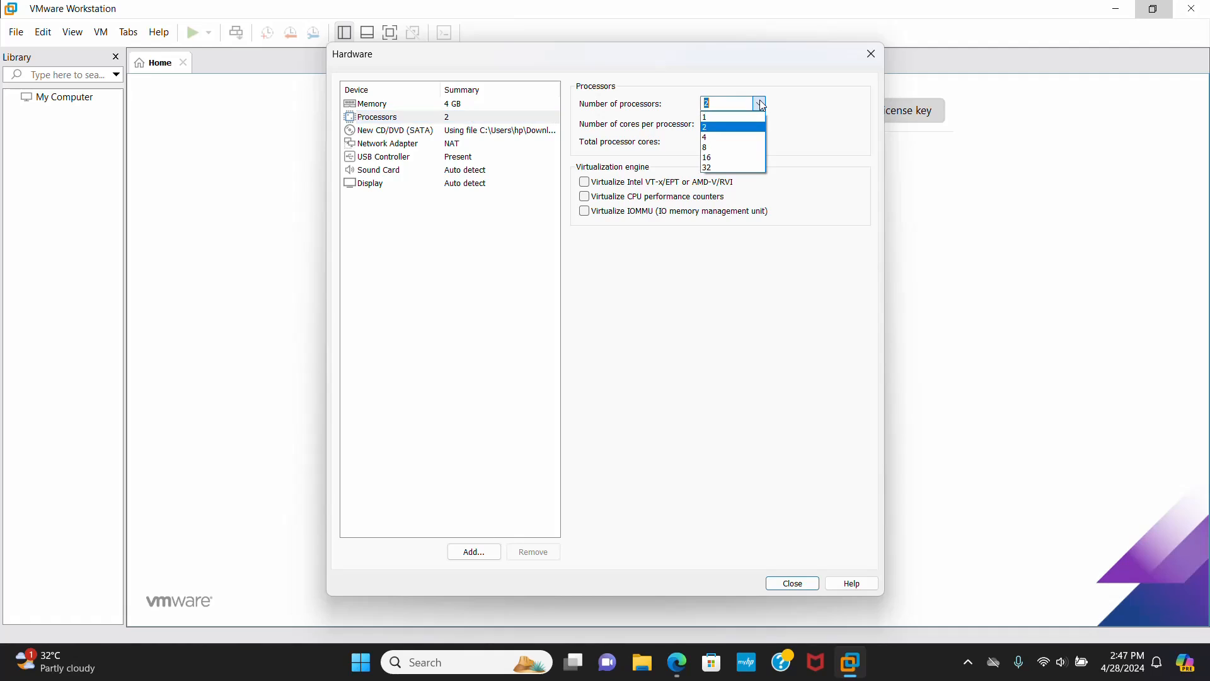
pyautogui.click(724, 137)
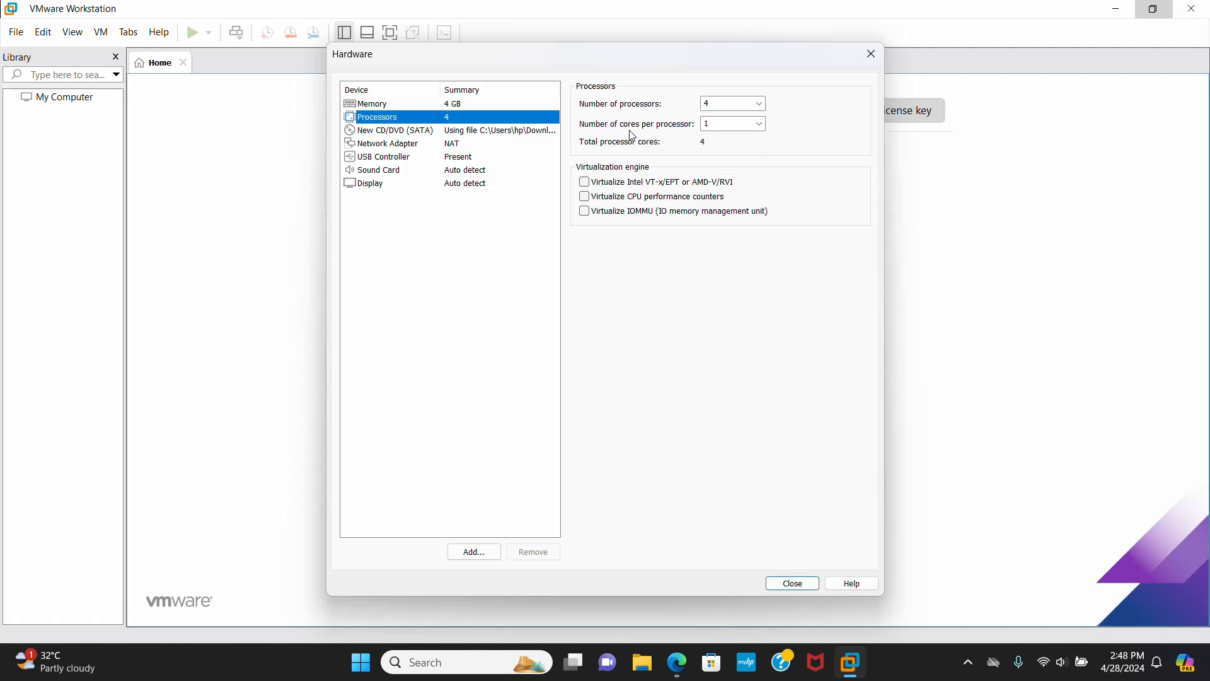
pyautogui.click(760, 125)
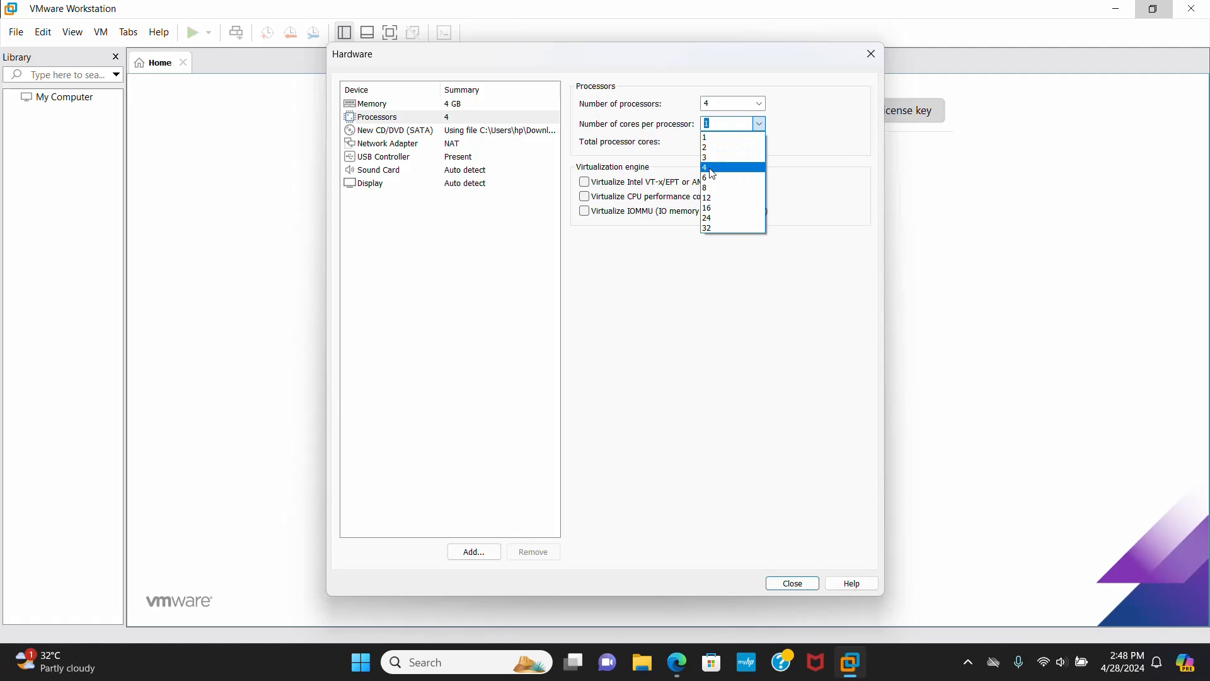
pyautogui.click(683, 141)
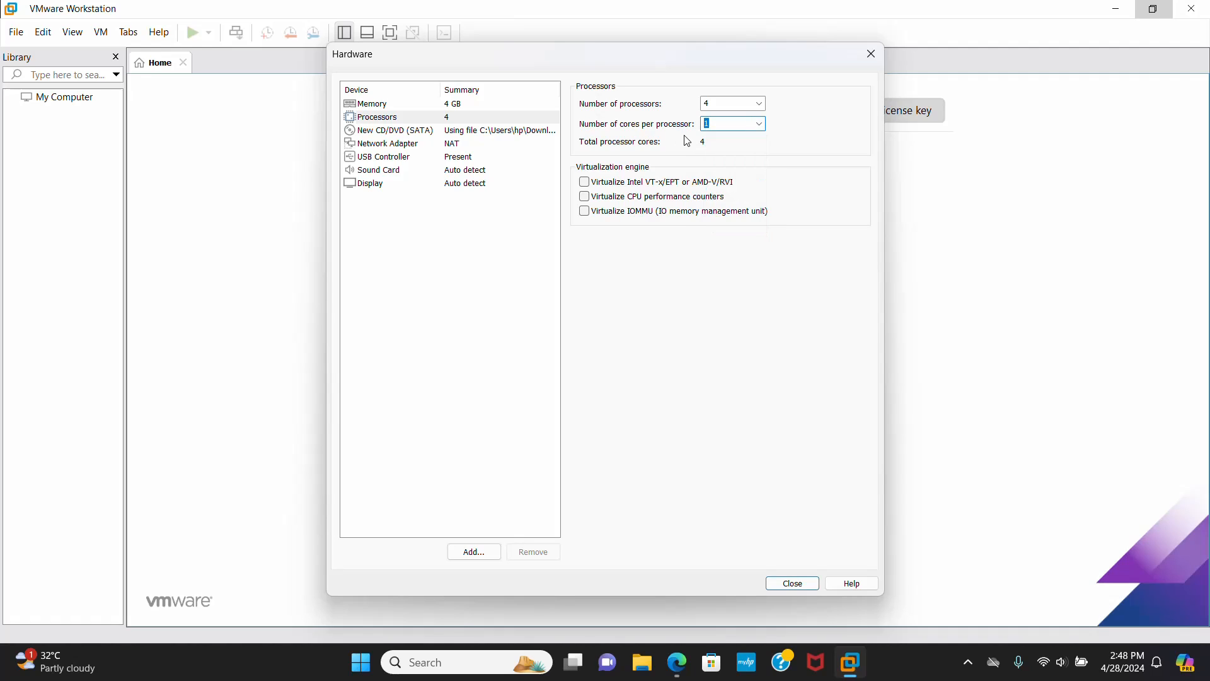
pyautogui.click(759, 125)
pyautogui.click(750, 147)
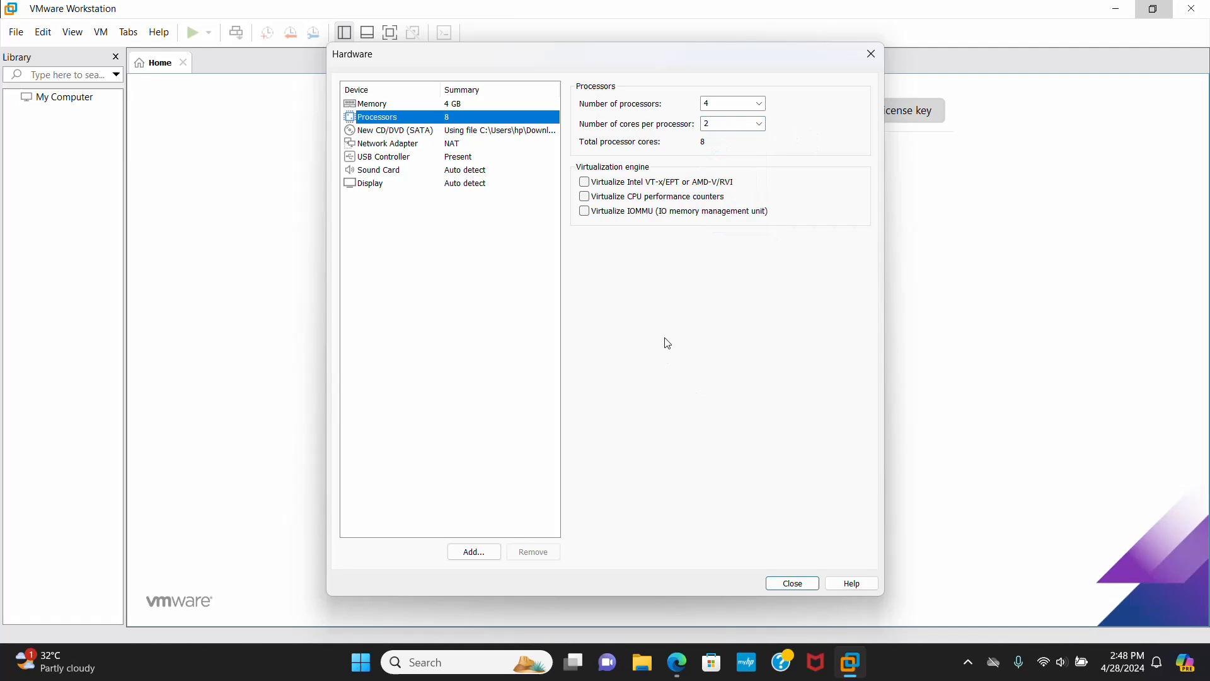
# Step: Close the hardware settings and finish creating the virtual machine, dismissing the side channel mitigations hint
pyautogui.click(789, 586)
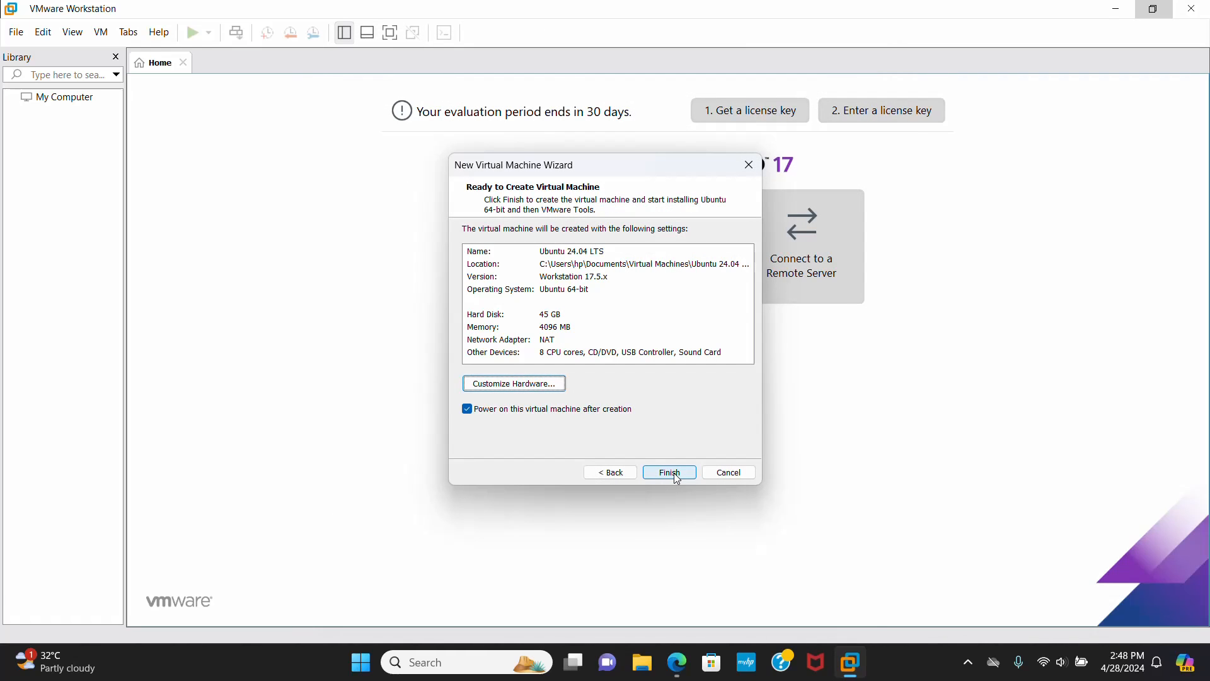
pyautogui.click(672, 474)
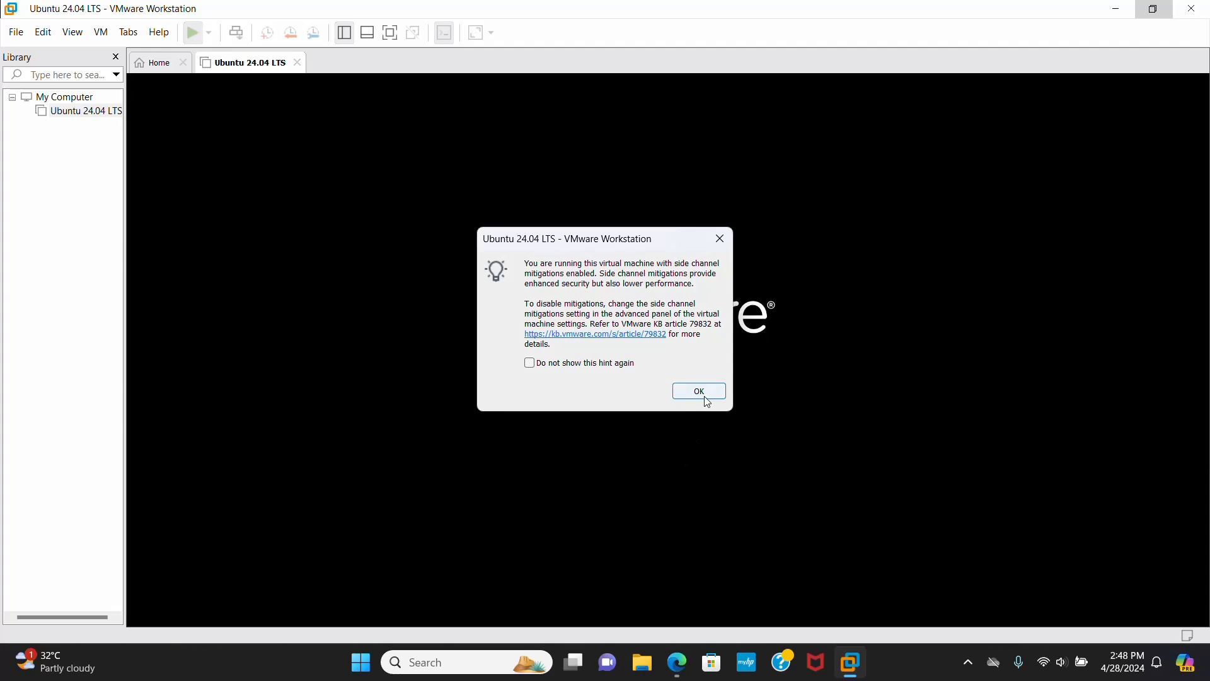
pyautogui.click(705, 395)
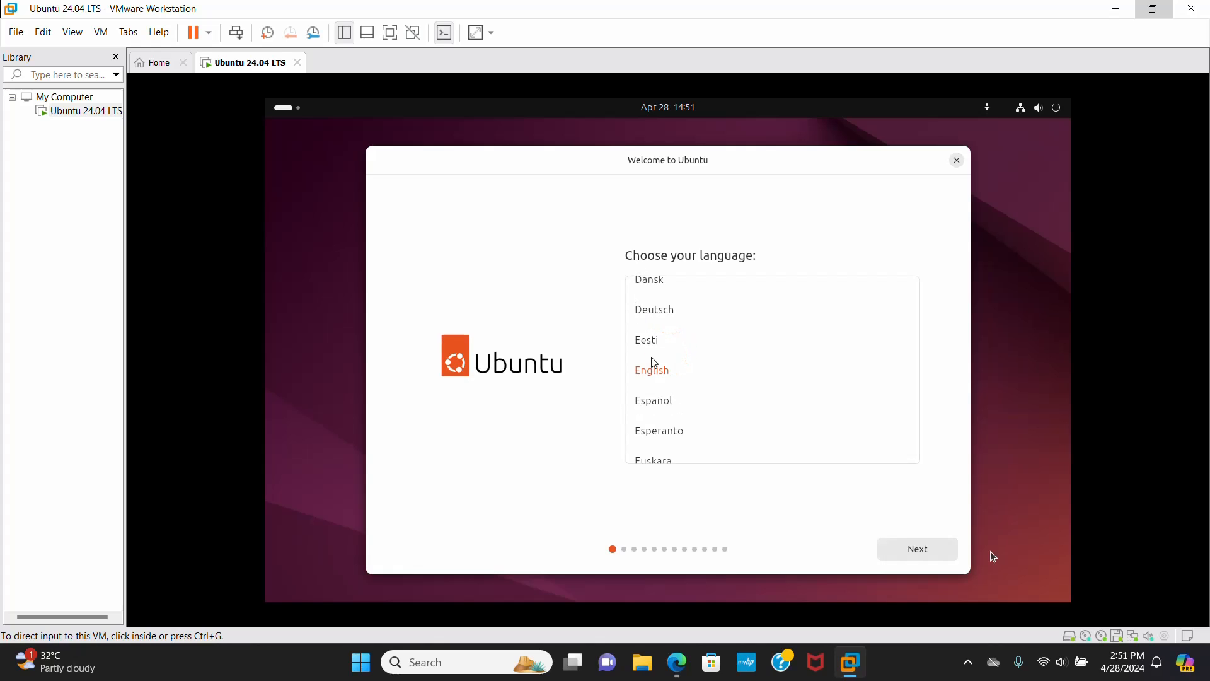
# Step: Proceed through the Ubuntu welcome setup with English as the language, default accessibility options and the English (US) keyboard layout
pyautogui.click(991, 553)
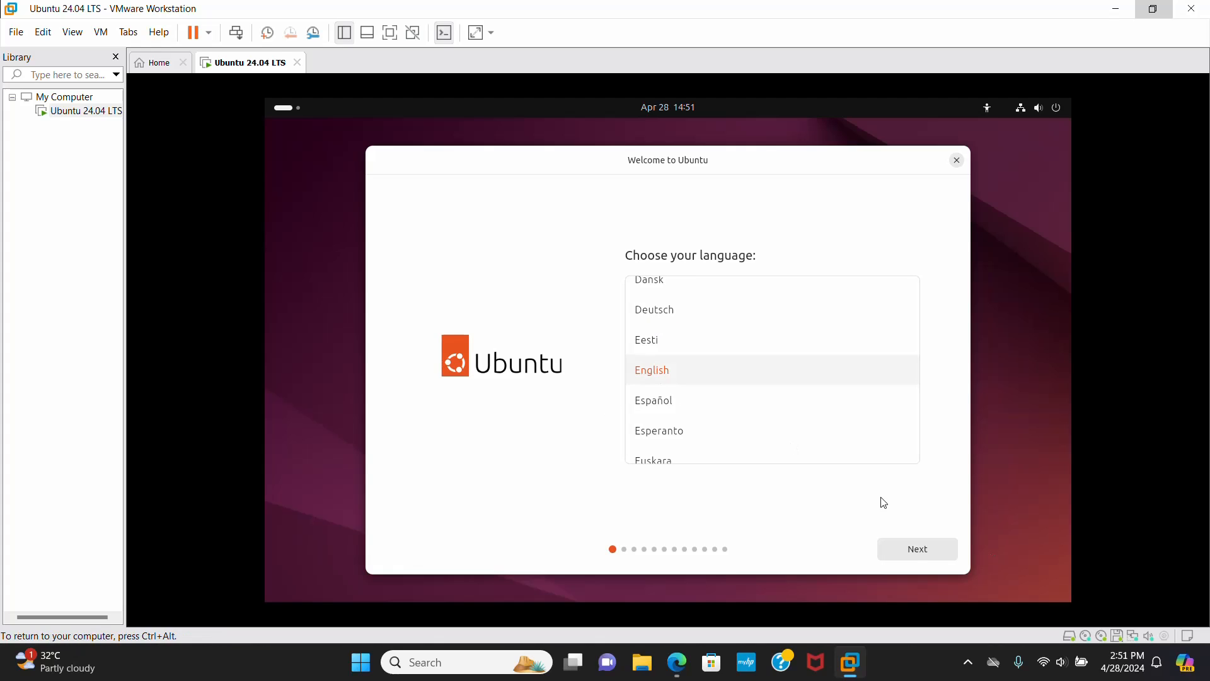
pyautogui.click(928, 551)
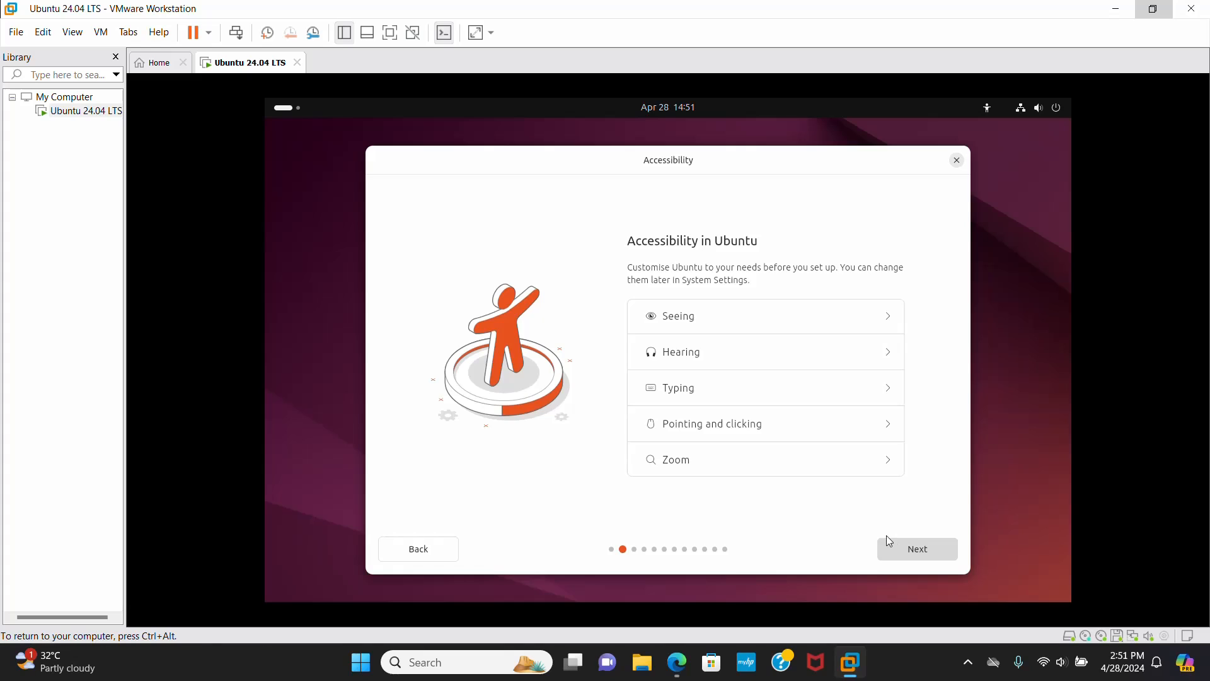
pyautogui.click(920, 551)
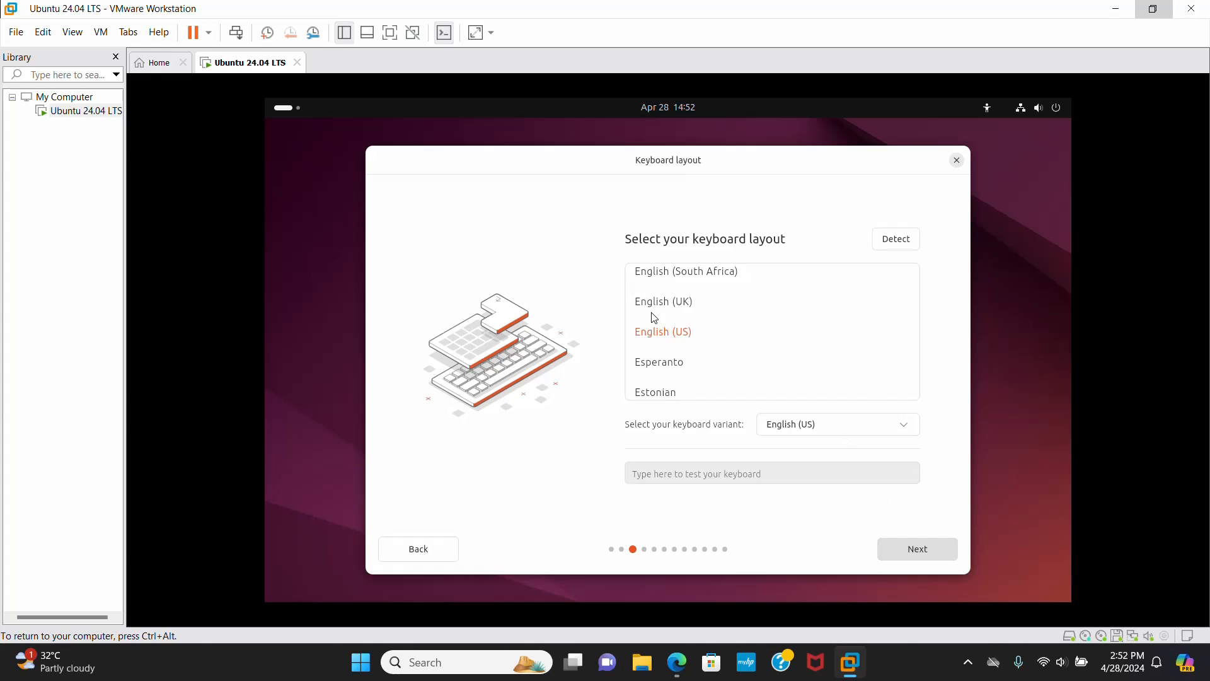
pyautogui.click(932, 552)
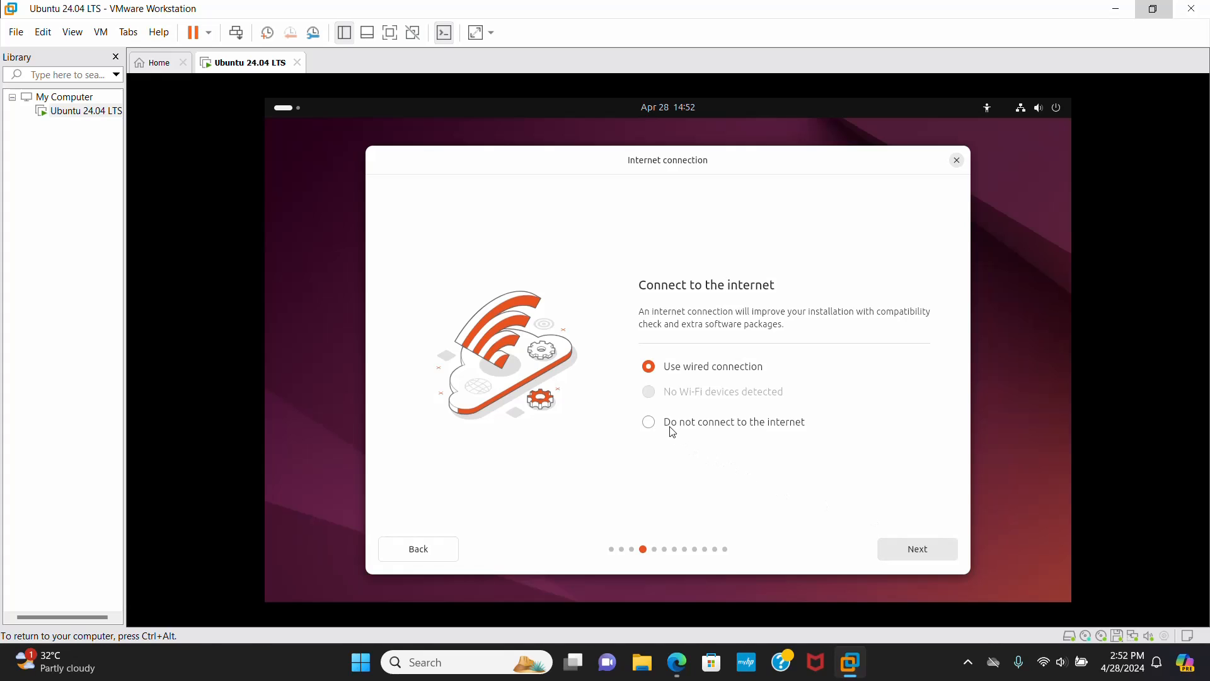
# Step: Choose not to connect to the internet, and close the setup with the Try Ubuntu option
pyautogui.click(648, 422)
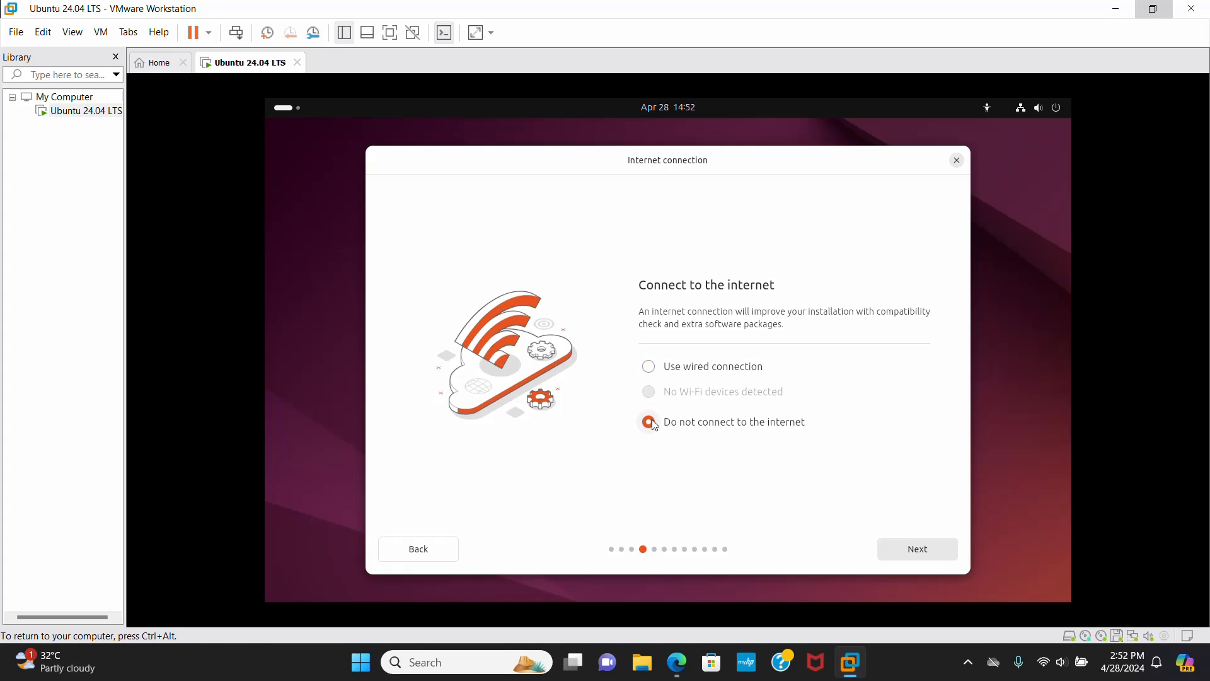
pyautogui.click(915, 548)
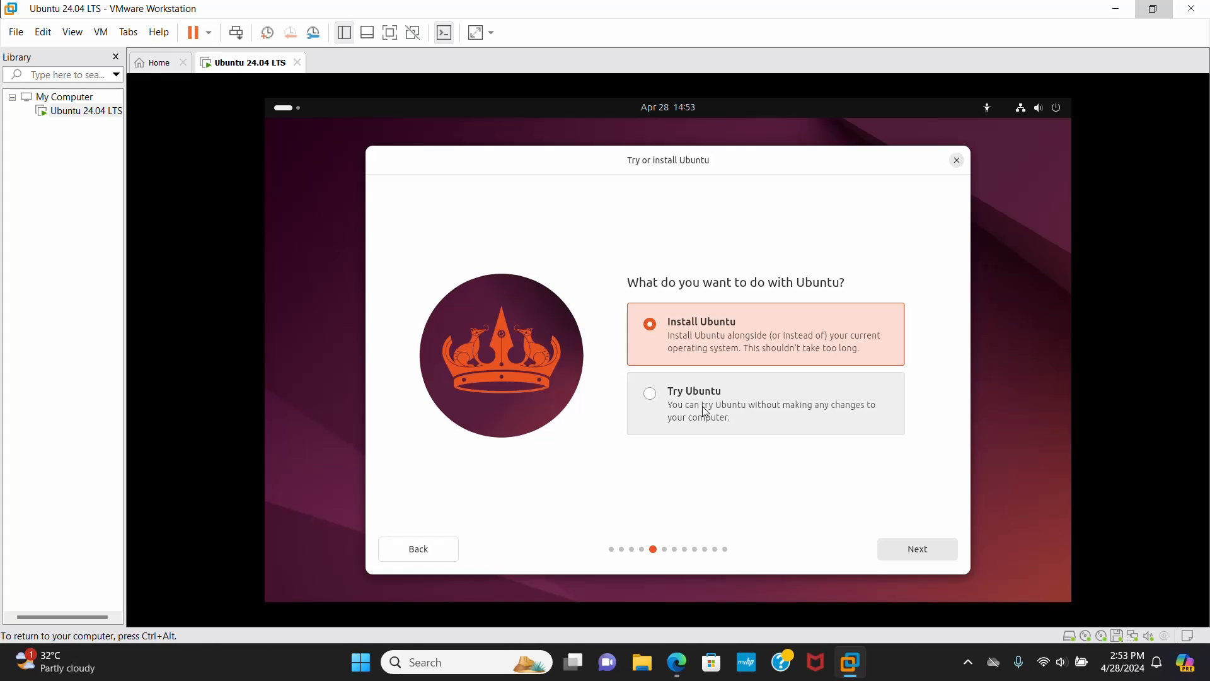
pyautogui.click(655, 397)
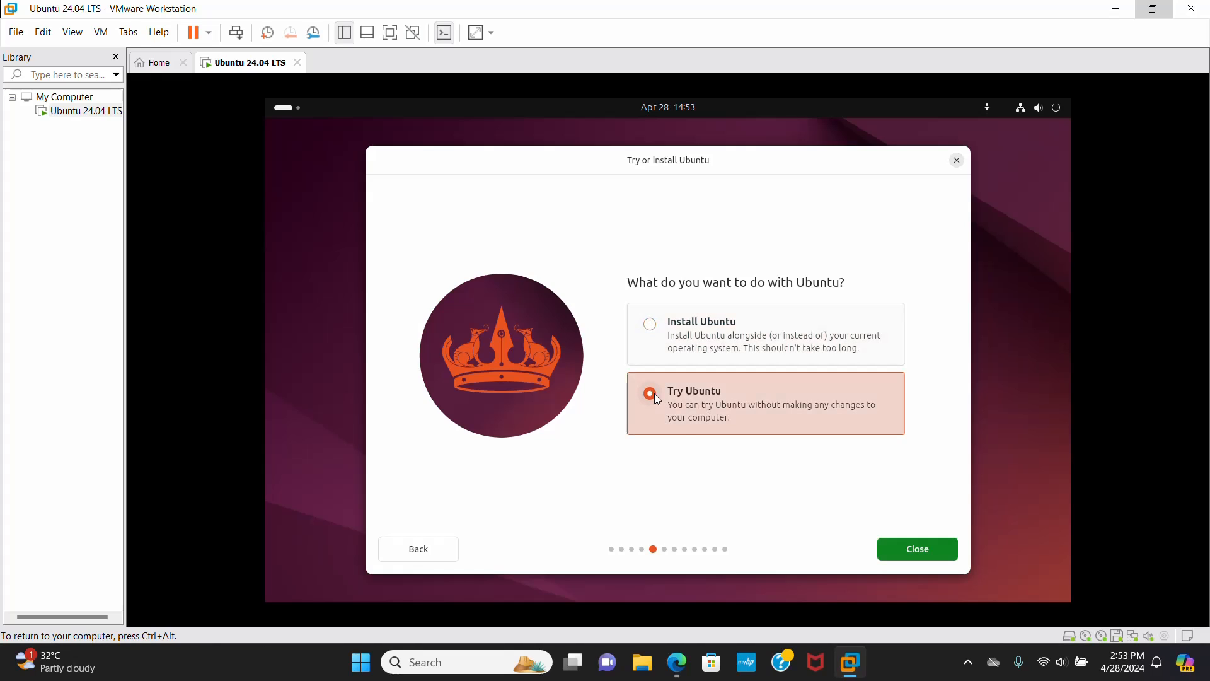
pyautogui.click(919, 550)
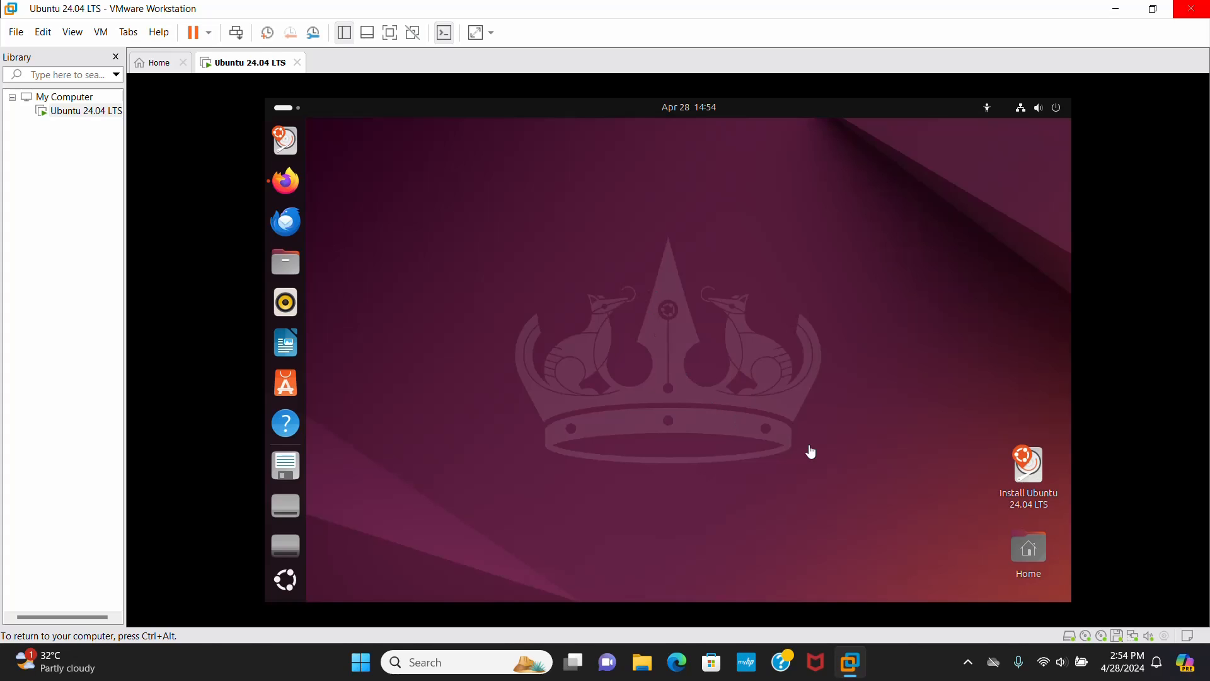
# Step: Open the Ubuntu 24.04 LTS installer from the desktop, keeping English and the English (US) keyboard, and choose not to connect to the internet
pyautogui.rightClick(1041, 473)
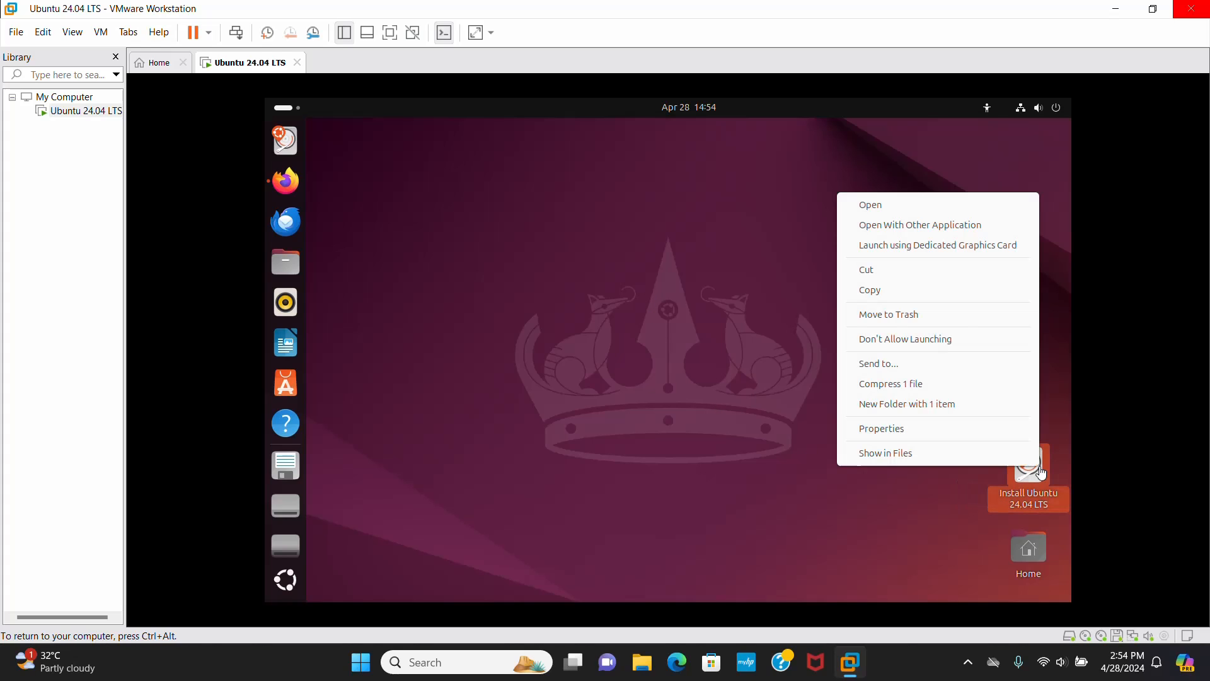
pyautogui.click(873, 205)
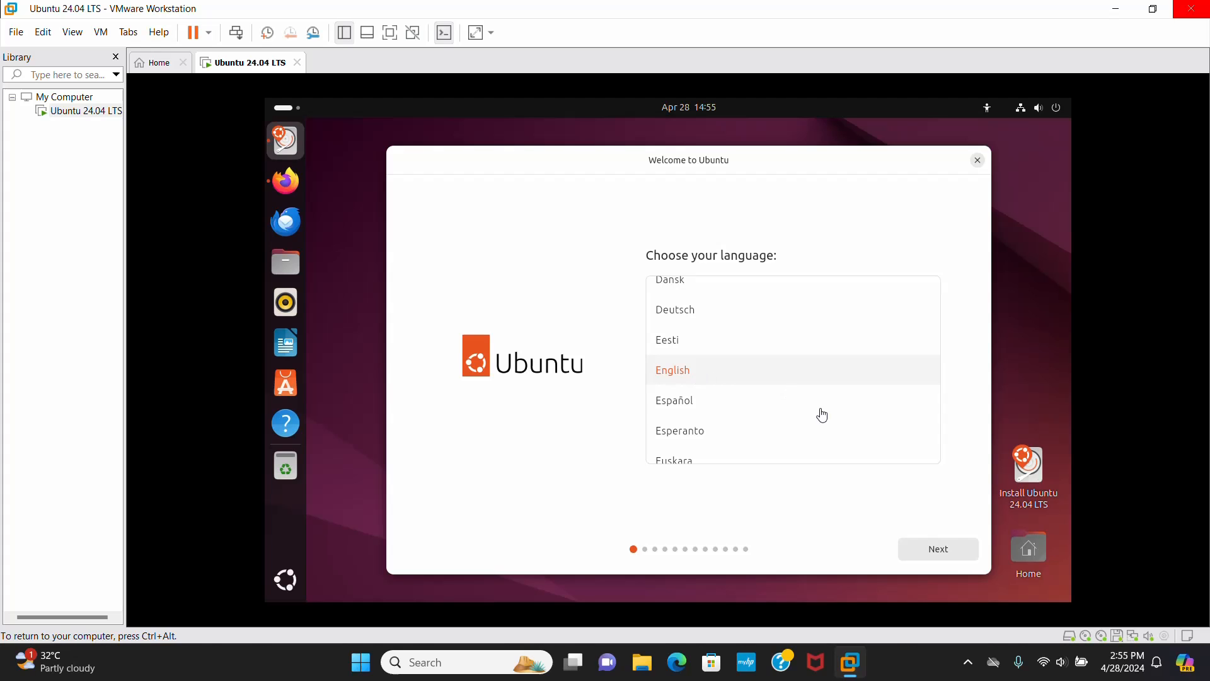
pyautogui.click(939, 552)
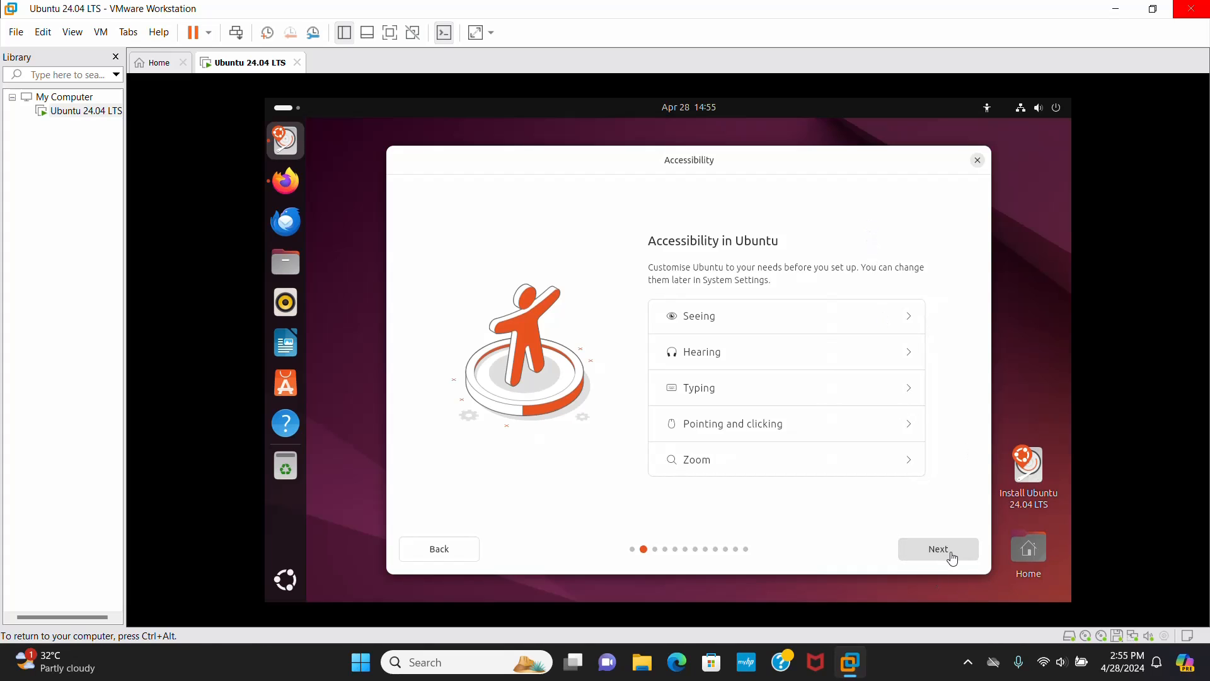
pyautogui.click(953, 559)
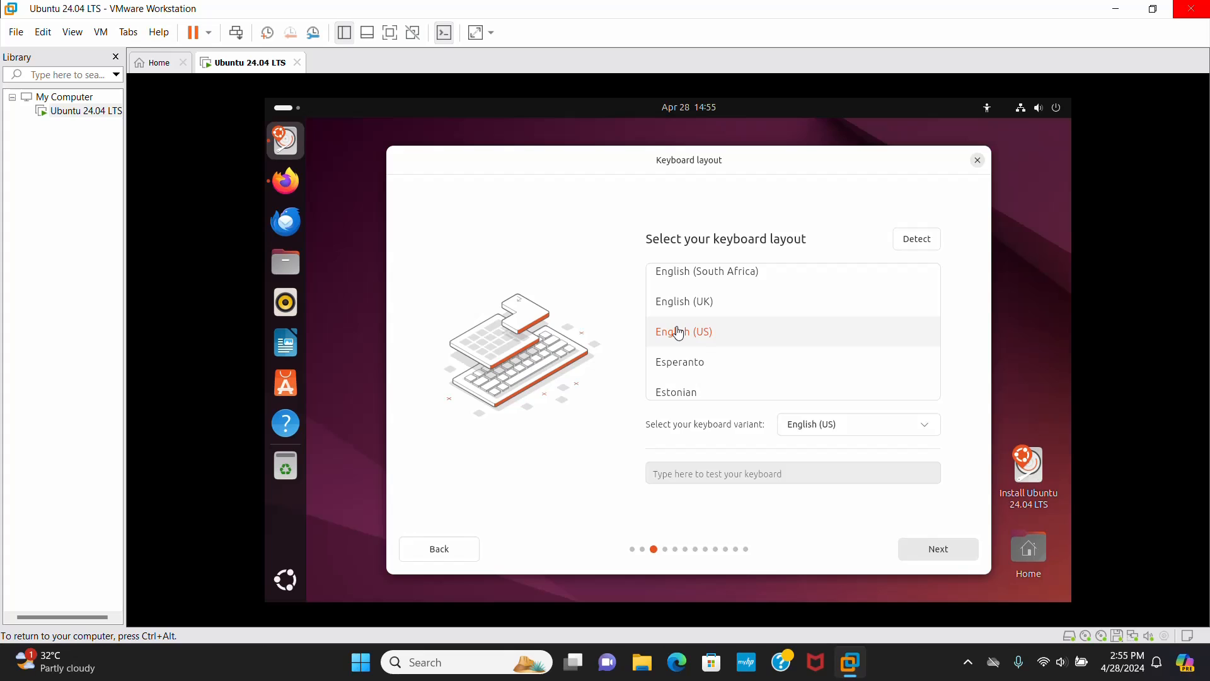
pyautogui.click(956, 553)
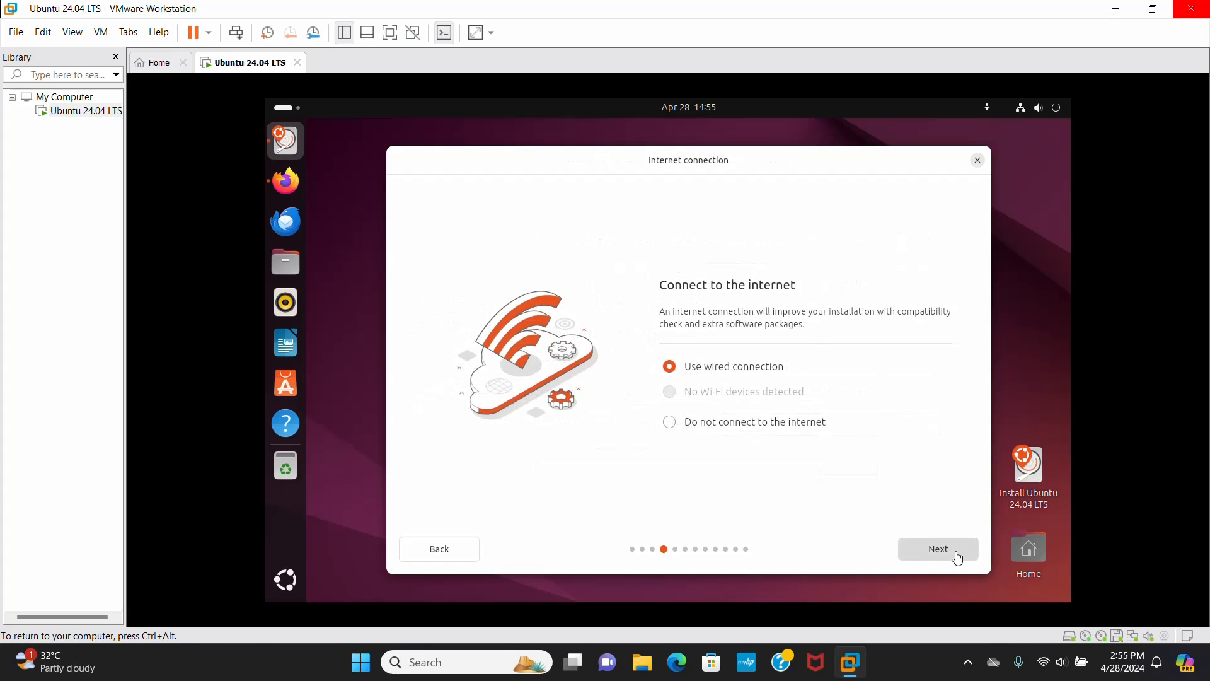
pyautogui.click(679, 424)
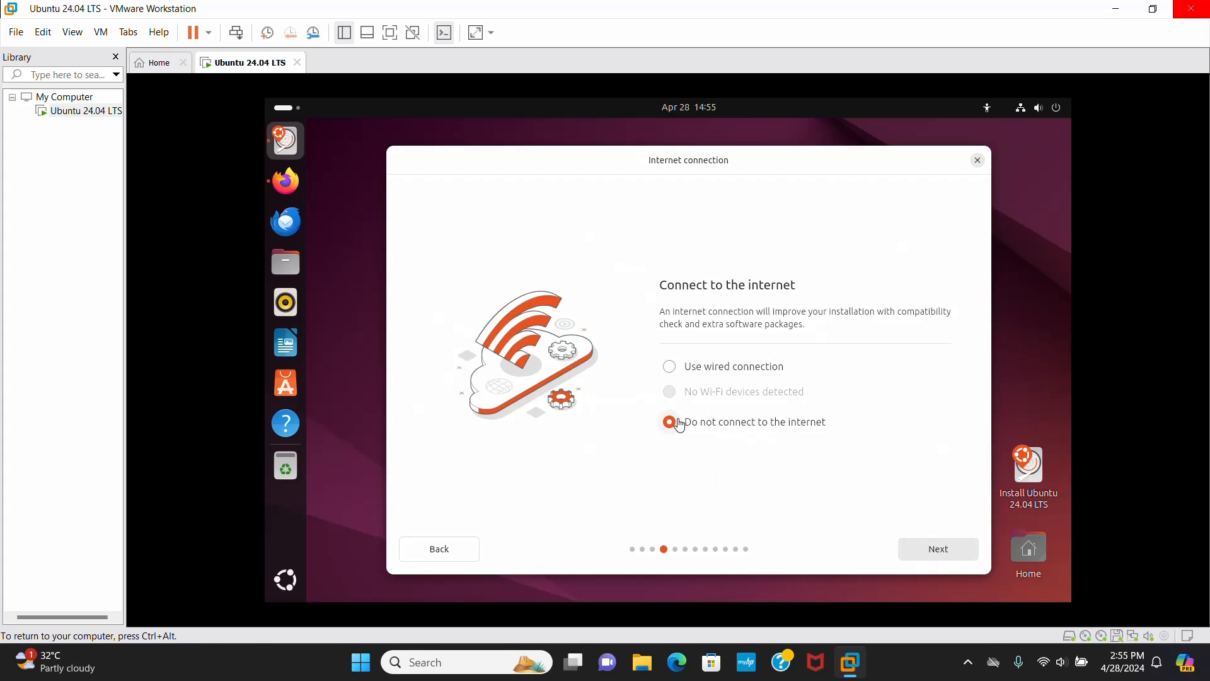
pyautogui.click(948, 556)
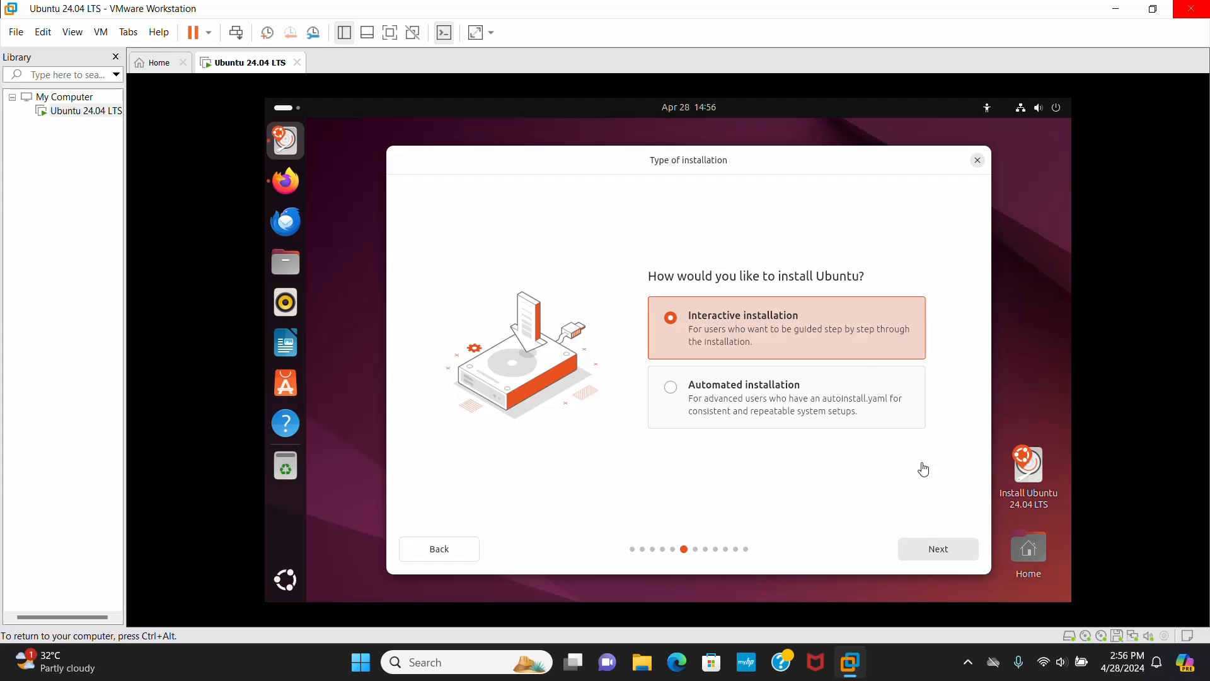
# Step: Keep the interactive installation and choose the extended selection of apps
pyautogui.click(949, 558)
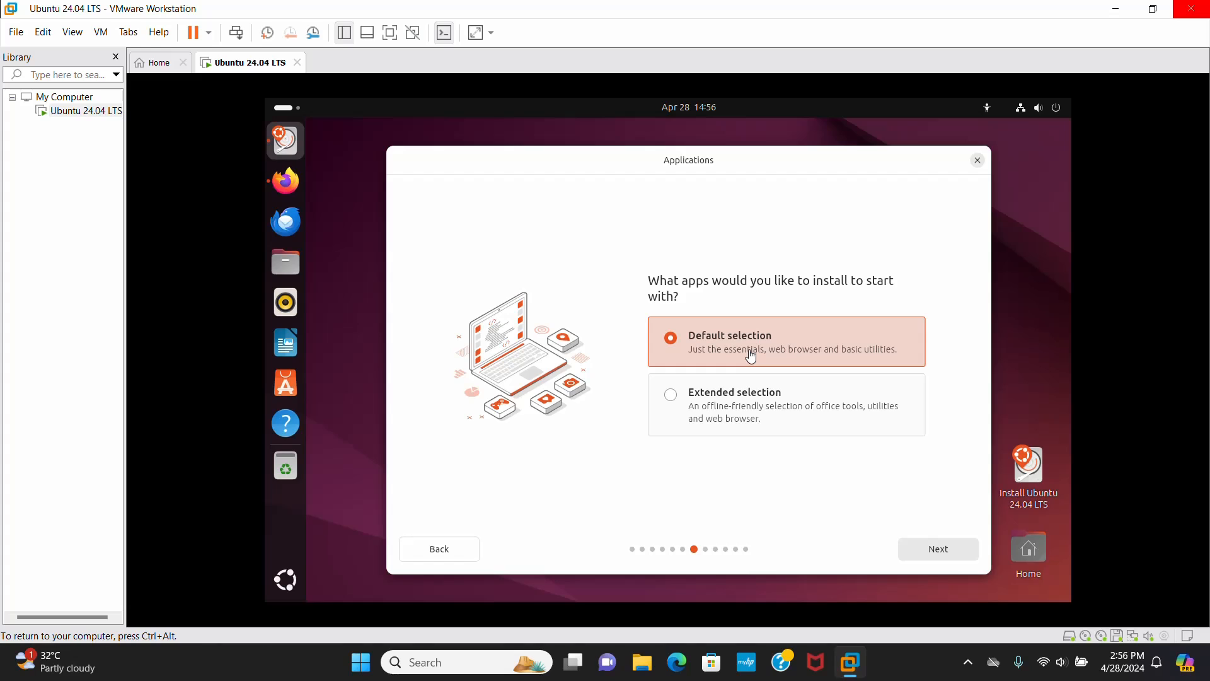
pyautogui.click(756, 407)
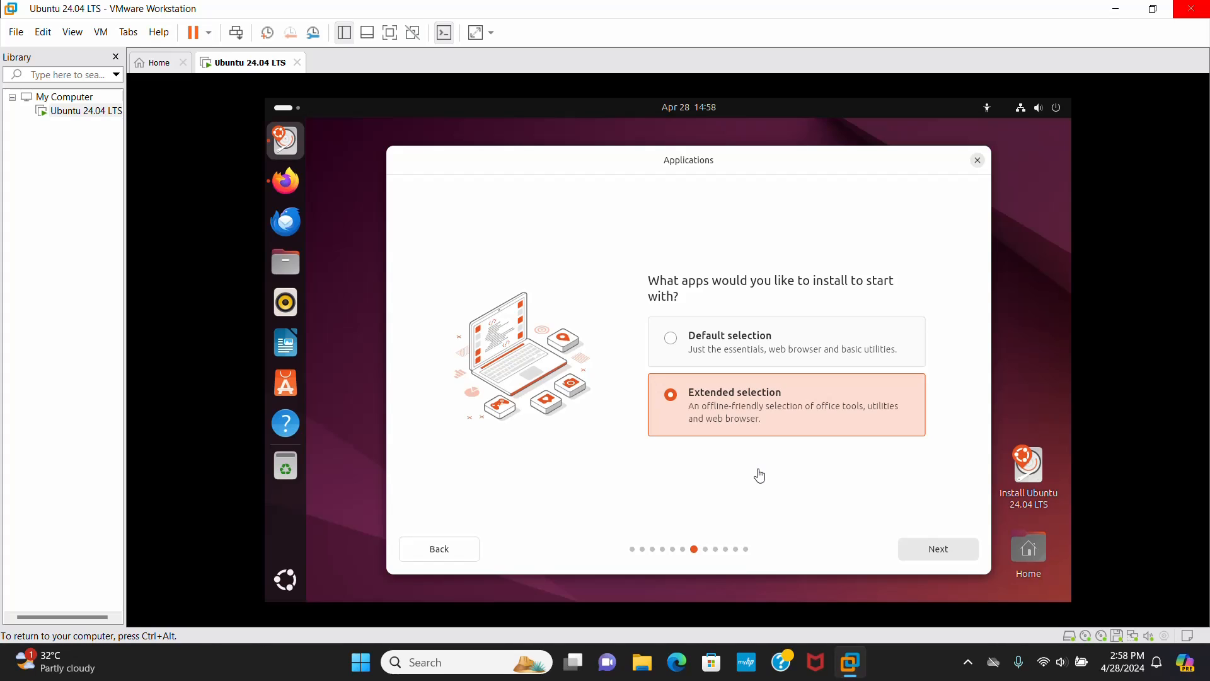
pyautogui.click(941, 551)
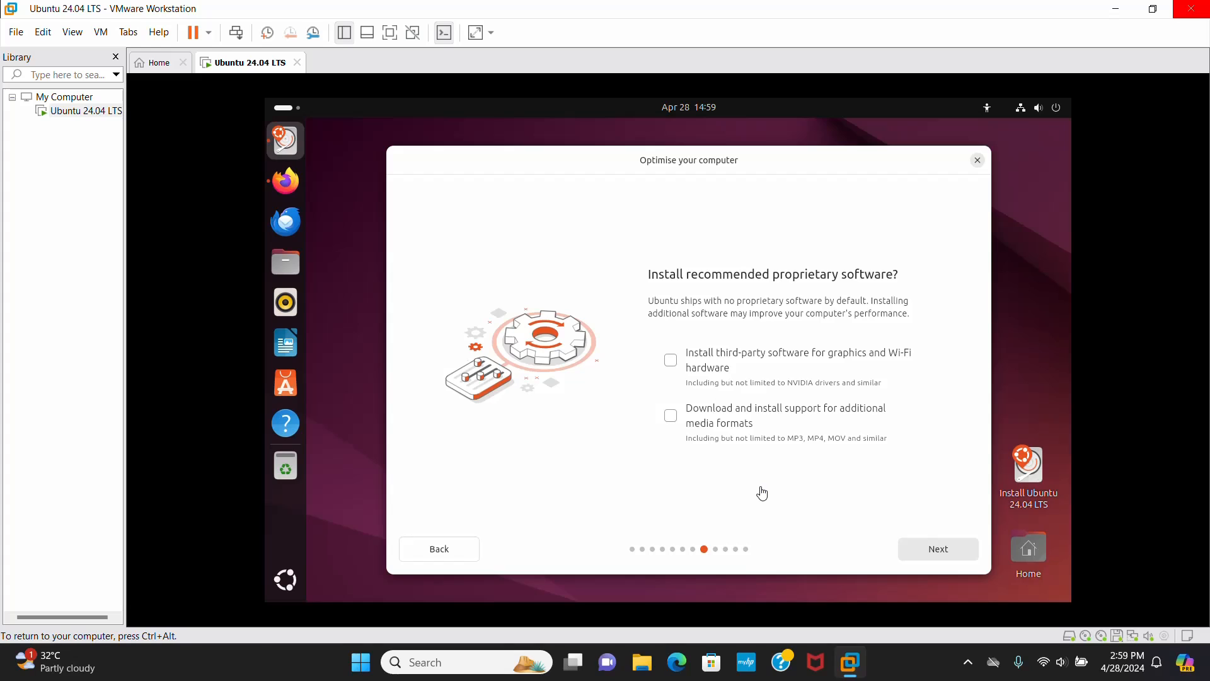
# Step: Include third-party graphics and Wi-Fi software and additional media format support, and keep the option to erase the disk and install Ubuntu
pyautogui.click(672, 362)
pyautogui.click(672, 418)
pyautogui.click(939, 550)
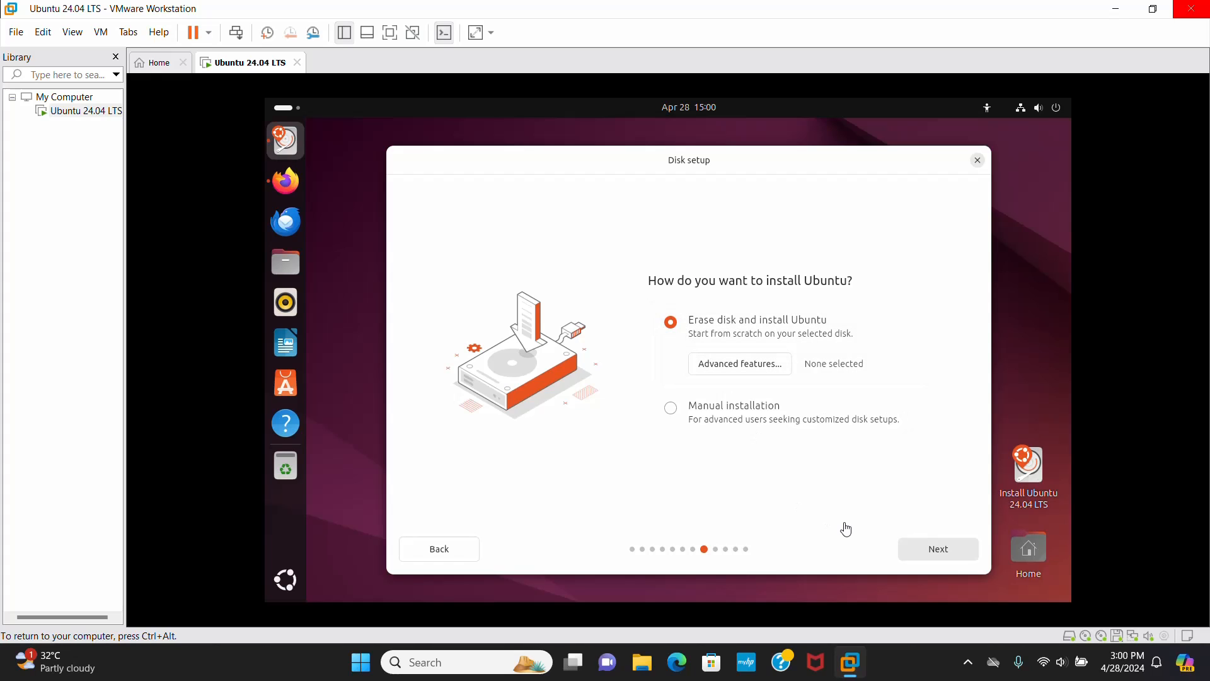
pyautogui.click(939, 554)
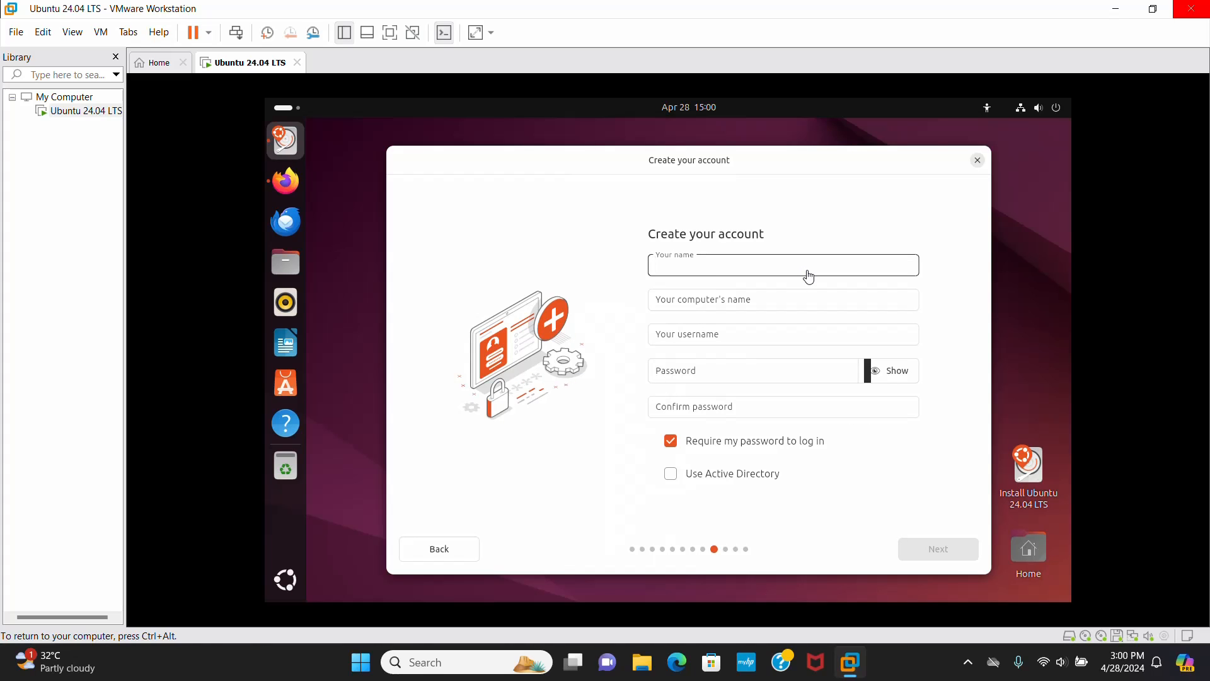
# Step: Enter the account holder's name and change the computer's name to mi-Desktop
pyautogui.write('mi')
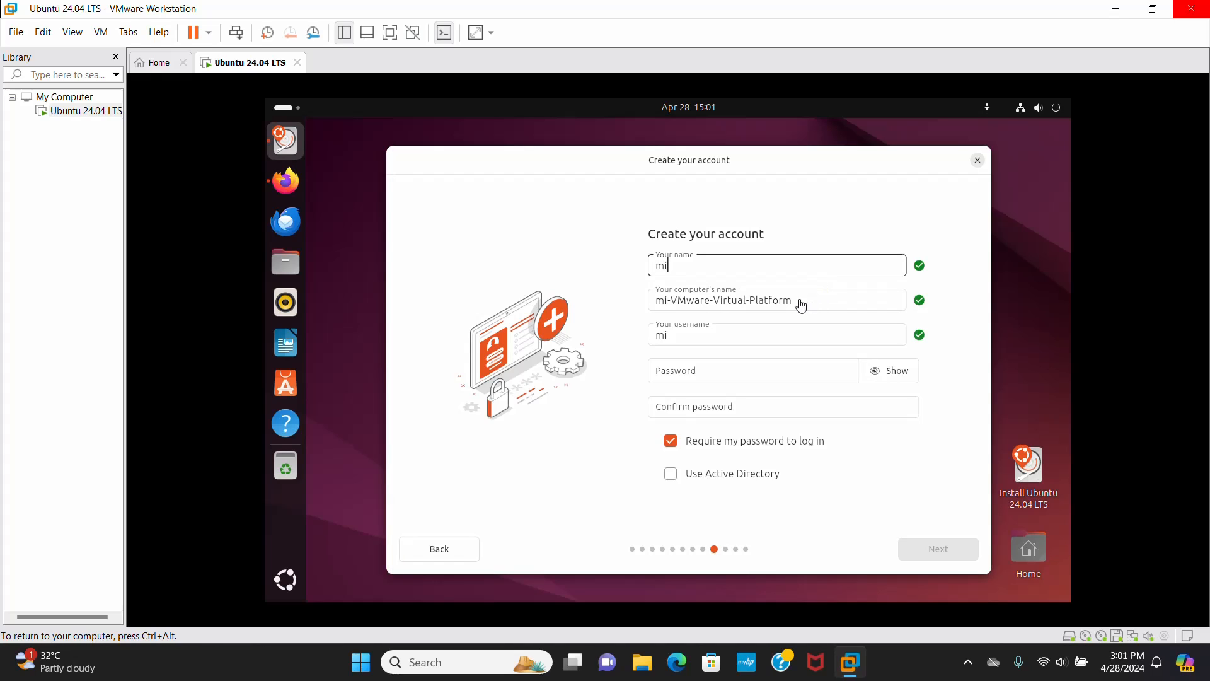
pyautogui.tripleClick(711, 306)
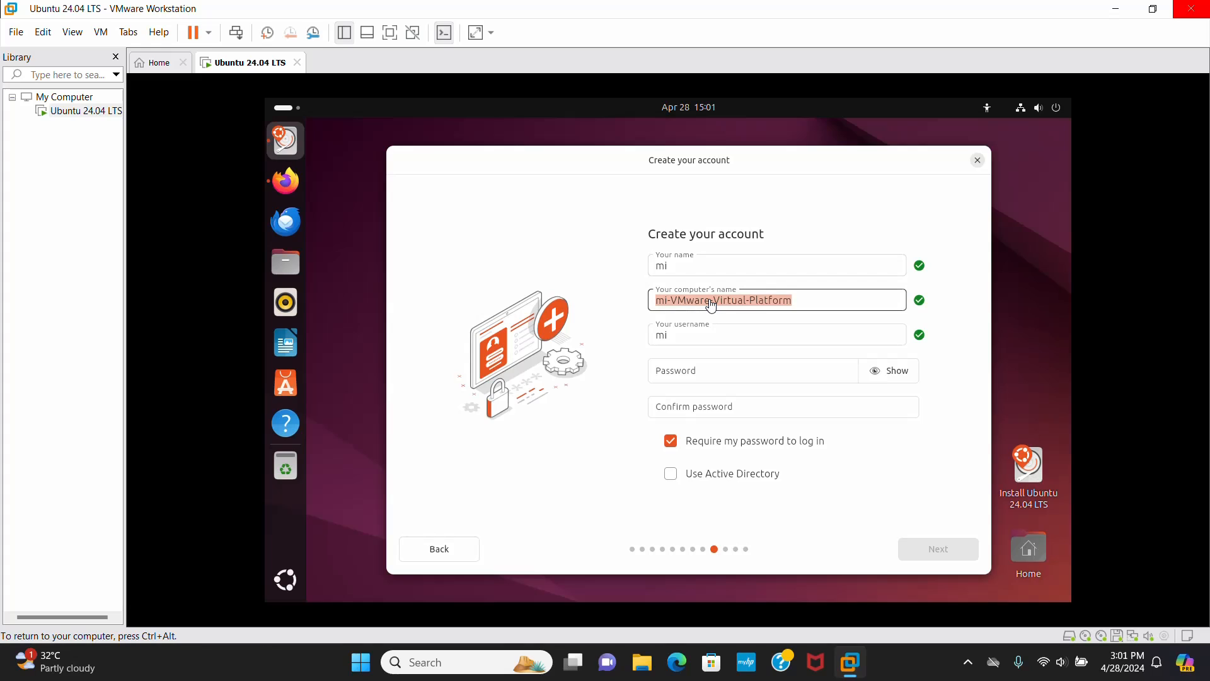
pyautogui.click(711, 305)
pyautogui.moveTo(675, 305); pyautogui.dragTo(830, 311)
pyautogui.write('Desktop')
pyautogui.press('Tab')
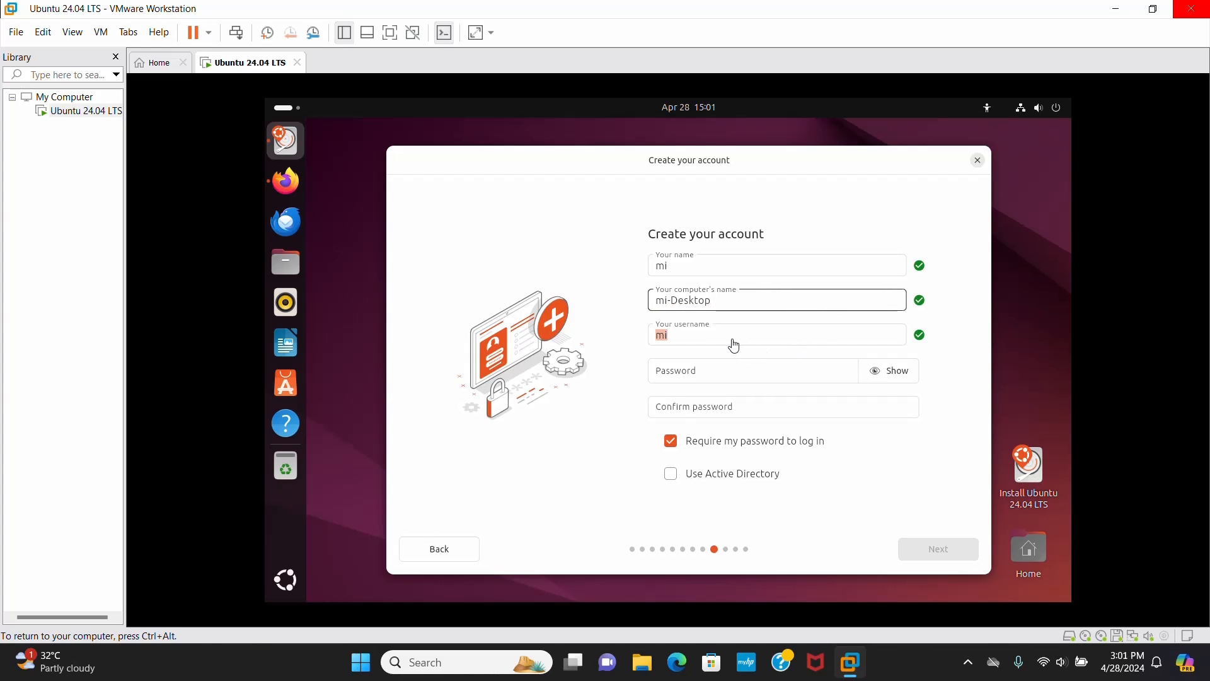
# Step: Enter and confirm the account password, keep the password required for login, and continue to the timezone selection
pyautogui.click(719, 379)
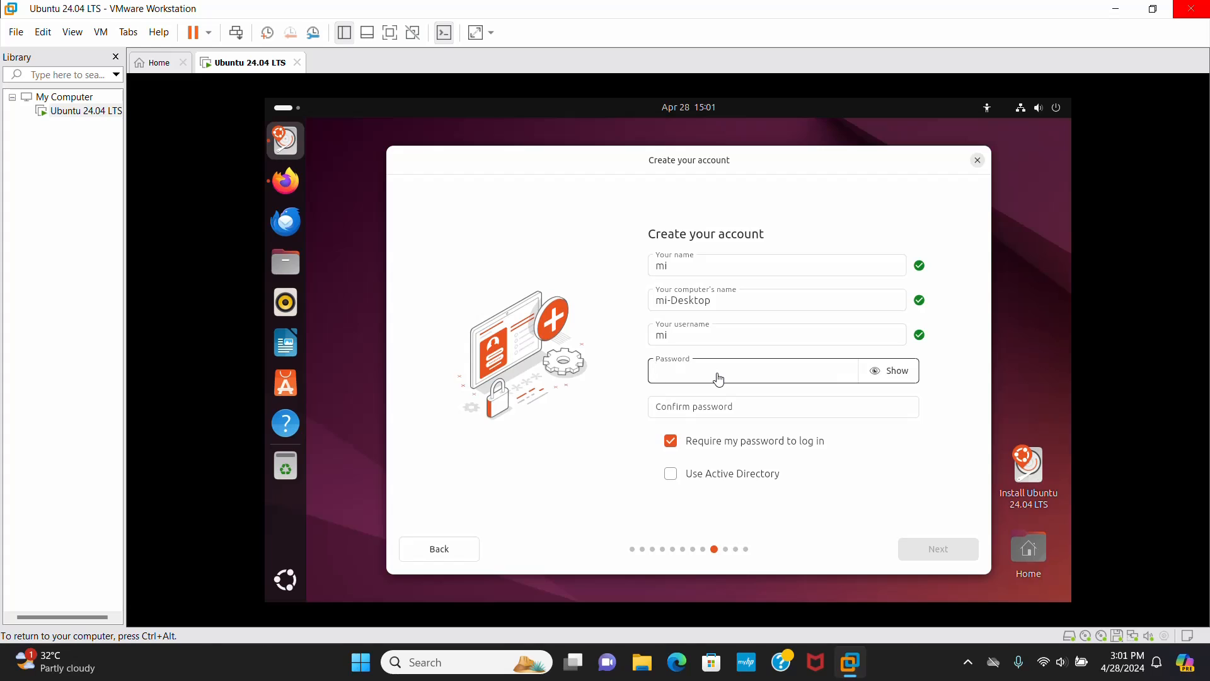
pyautogui.write('*******')
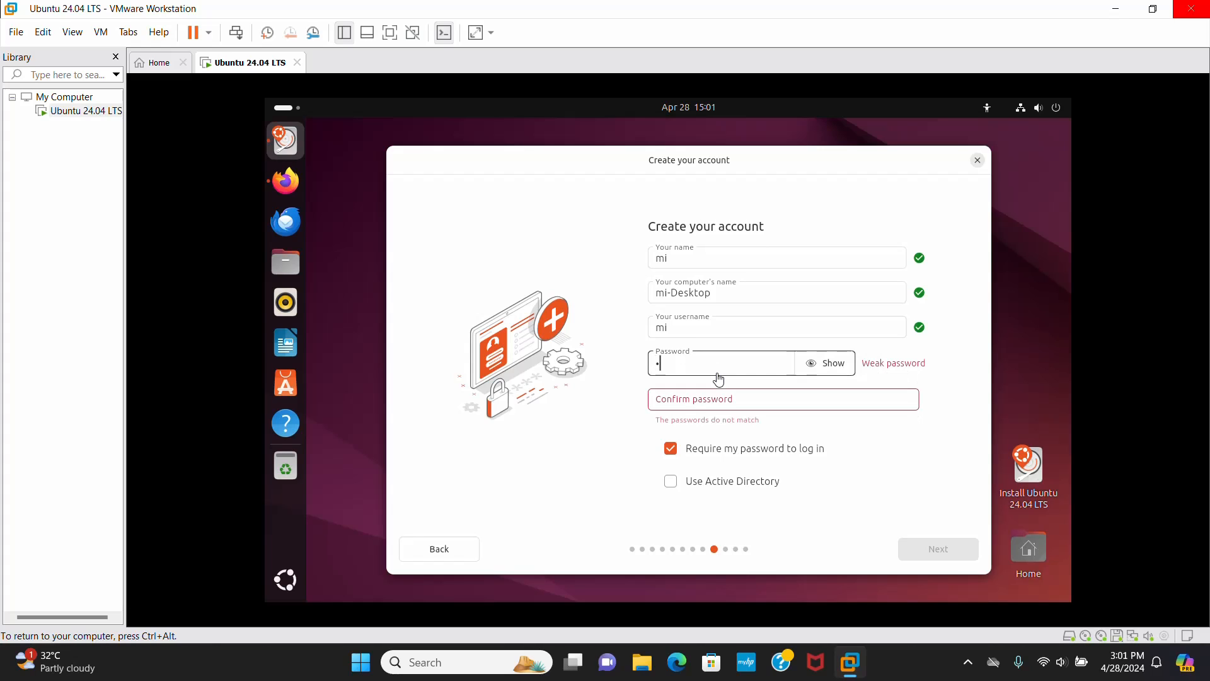
pyautogui.click(740, 406)
pyautogui.write('**')
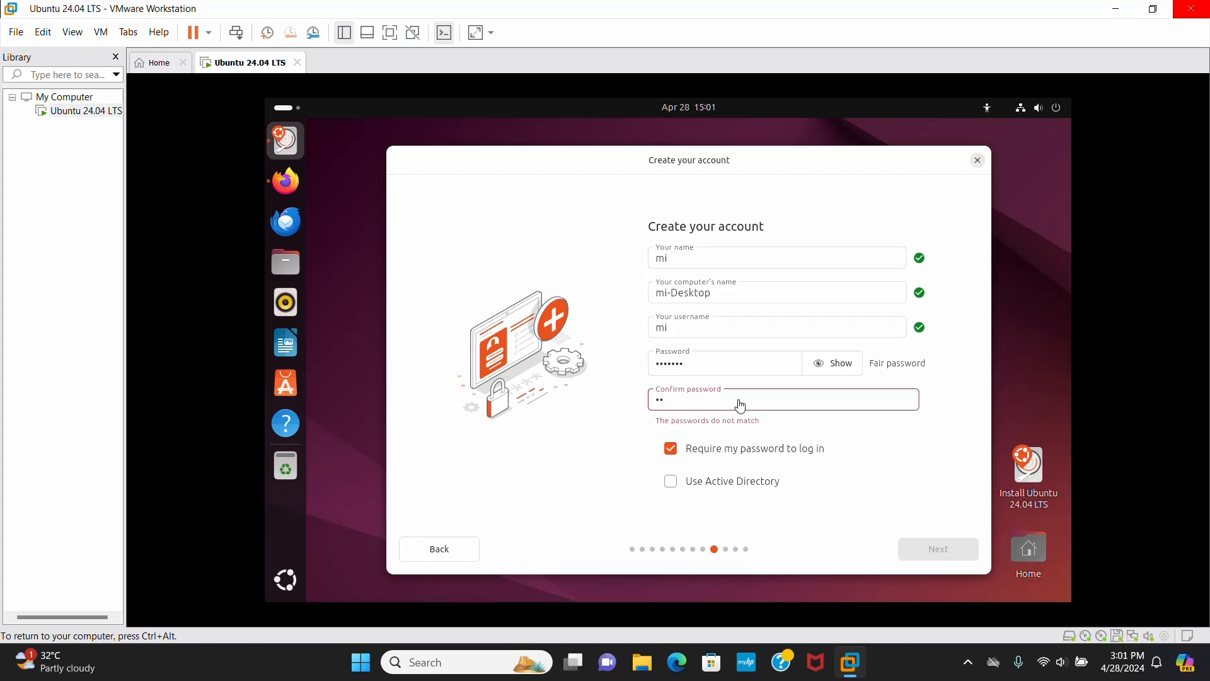
pyautogui.write('*****')
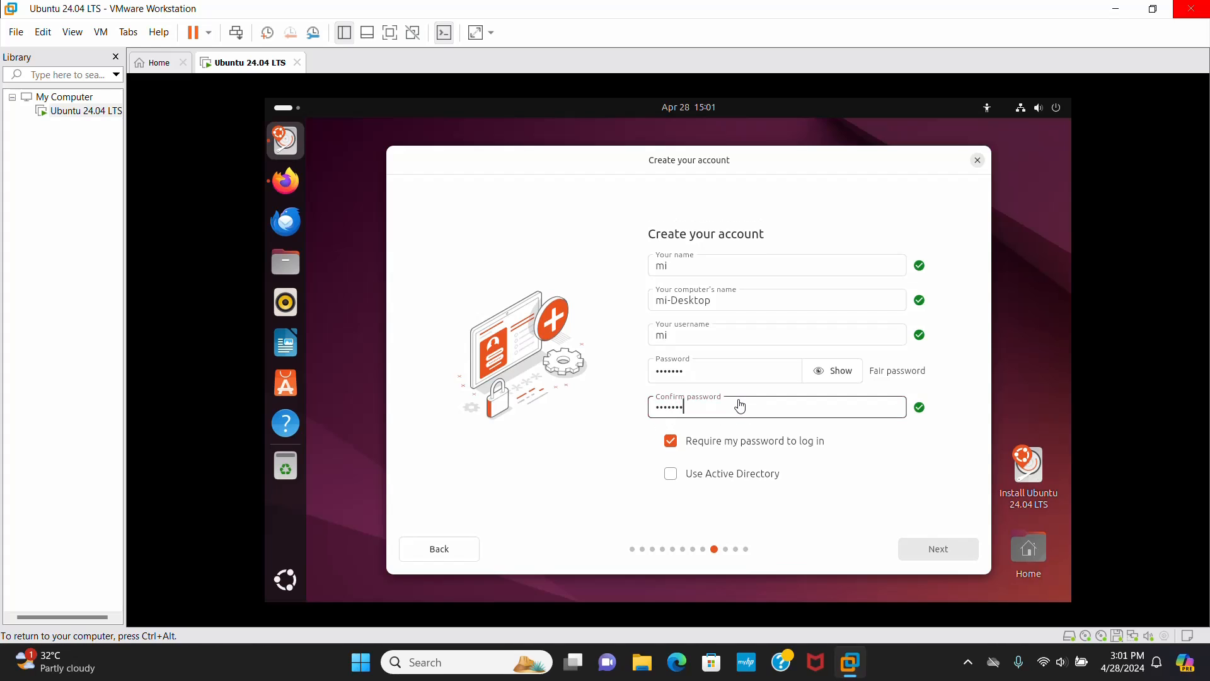
pyautogui.click(942, 551)
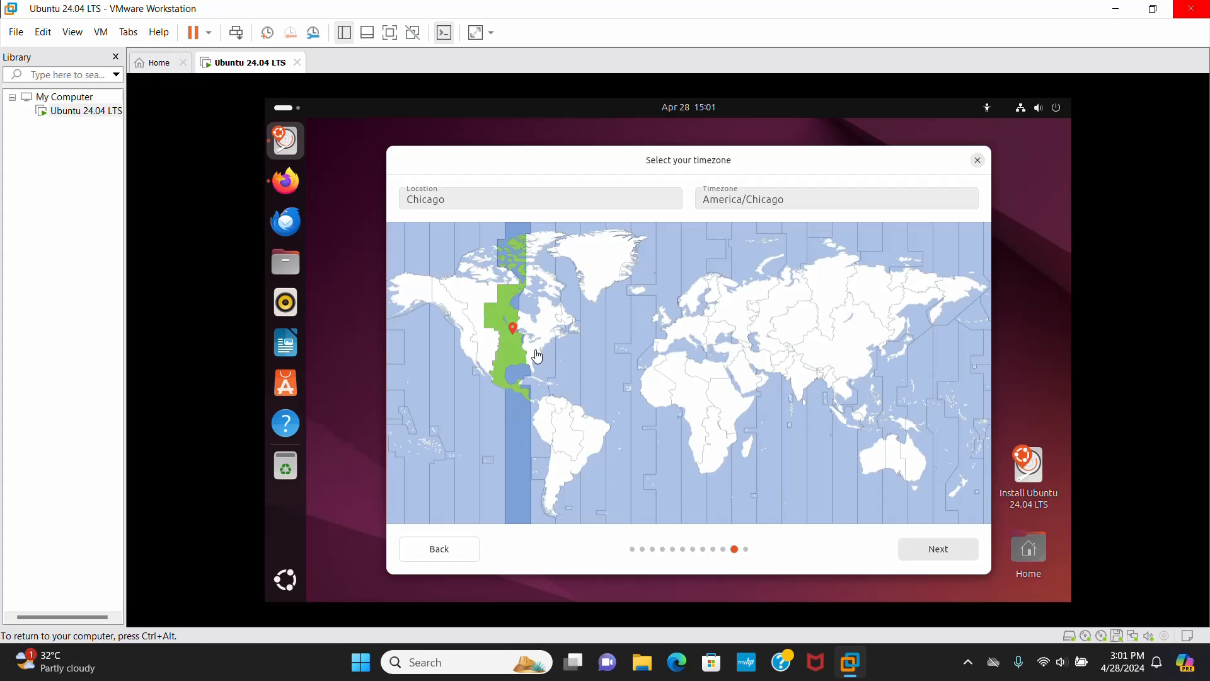
# Step: Set the timezone to America/New York and start the Ubuntu installation with the reviewed choices
pyautogui.click(536, 354)
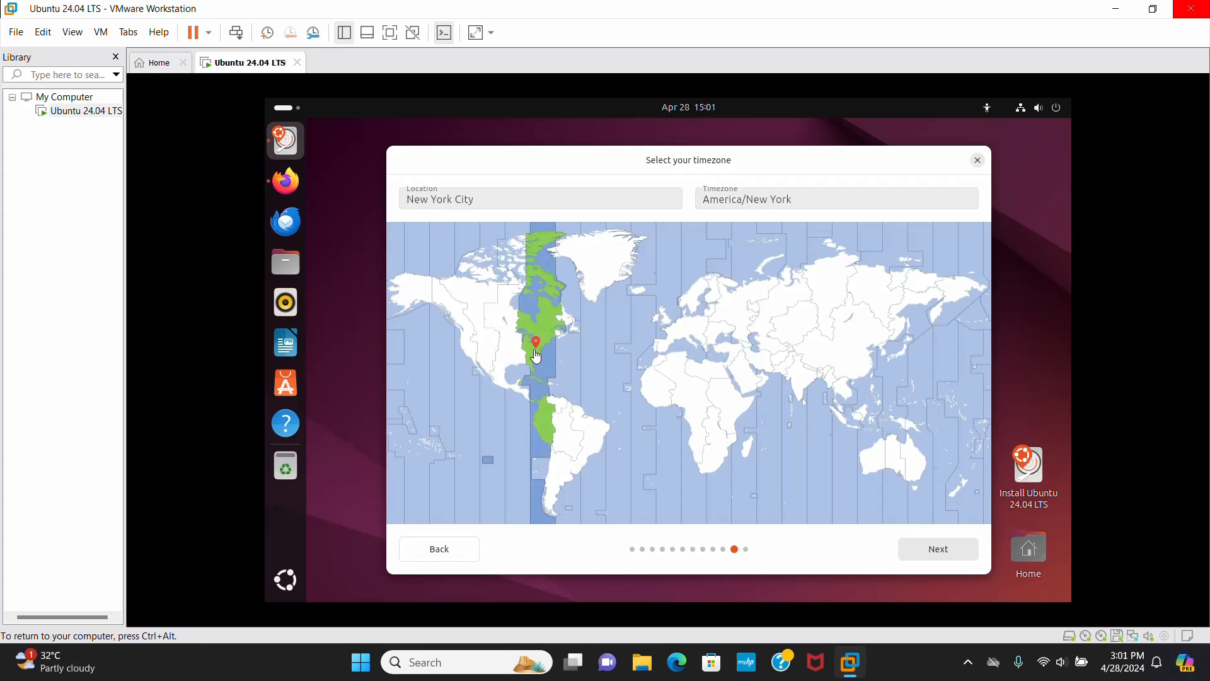
pyautogui.click(932, 553)
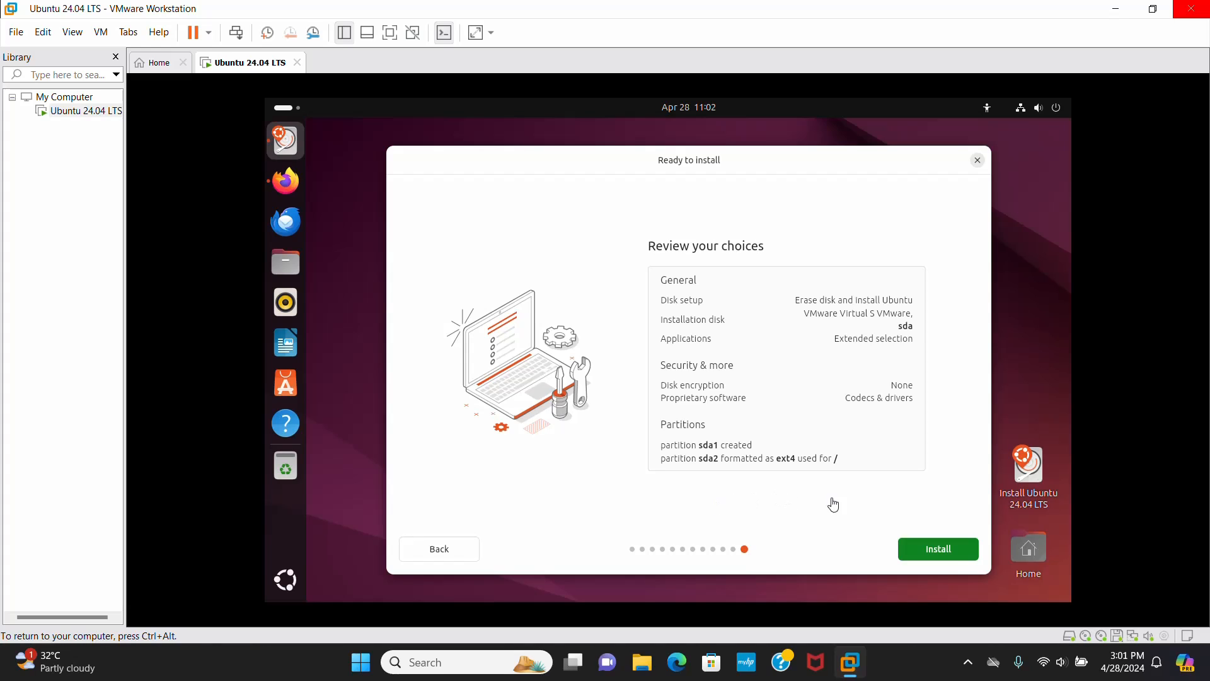
pyautogui.click(939, 550)
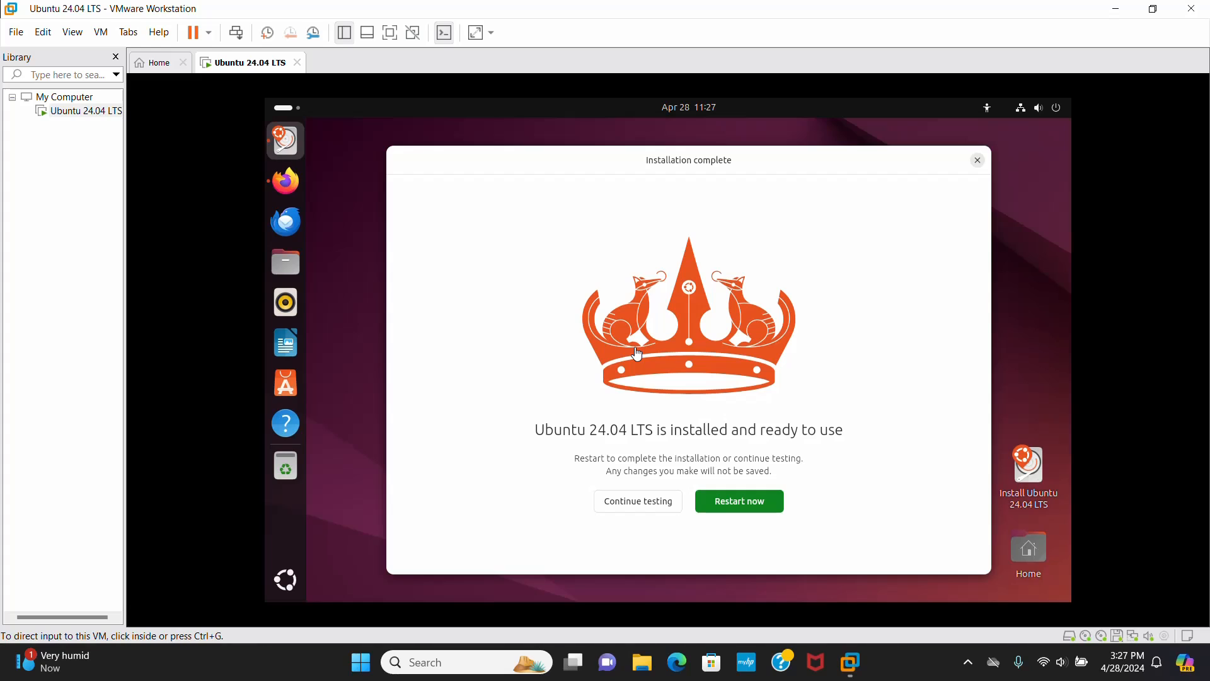
# Step: Restart the virtual machine to complete the installation and keep its window maximized
pyautogui.click(741, 510)
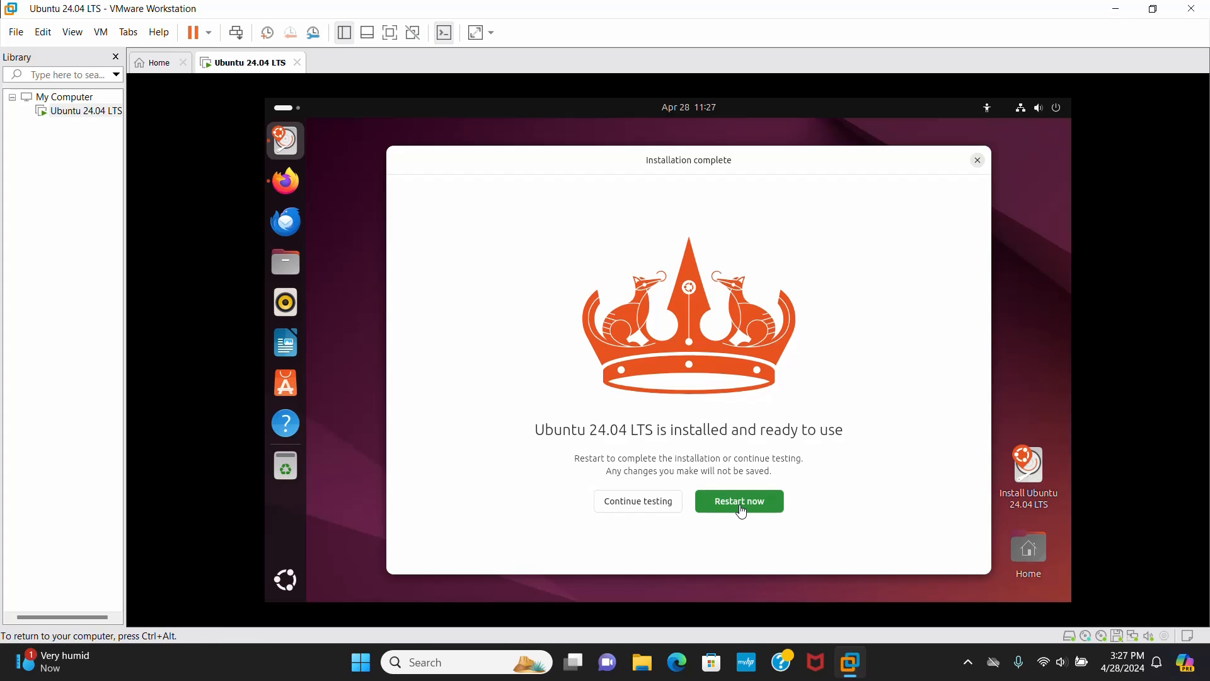
pyautogui.click(741, 503)
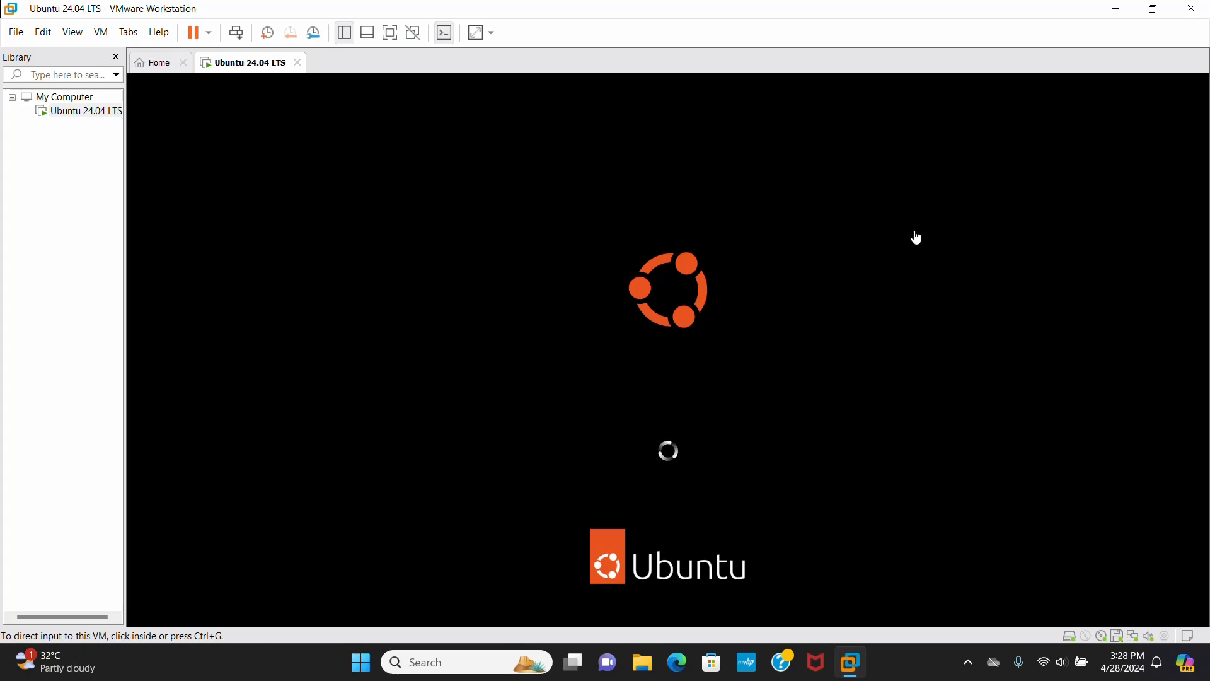
pyautogui.moveTo(649, 9); pyautogui.dragTo(650, 97)
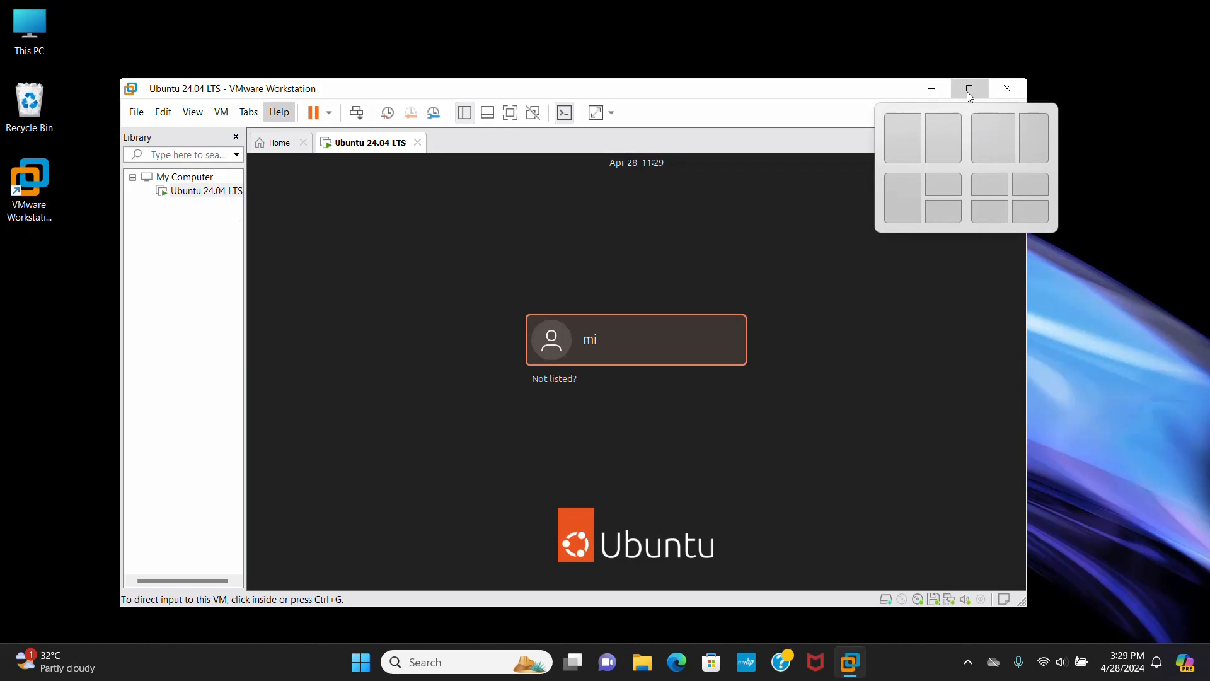
pyautogui.click(970, 88)
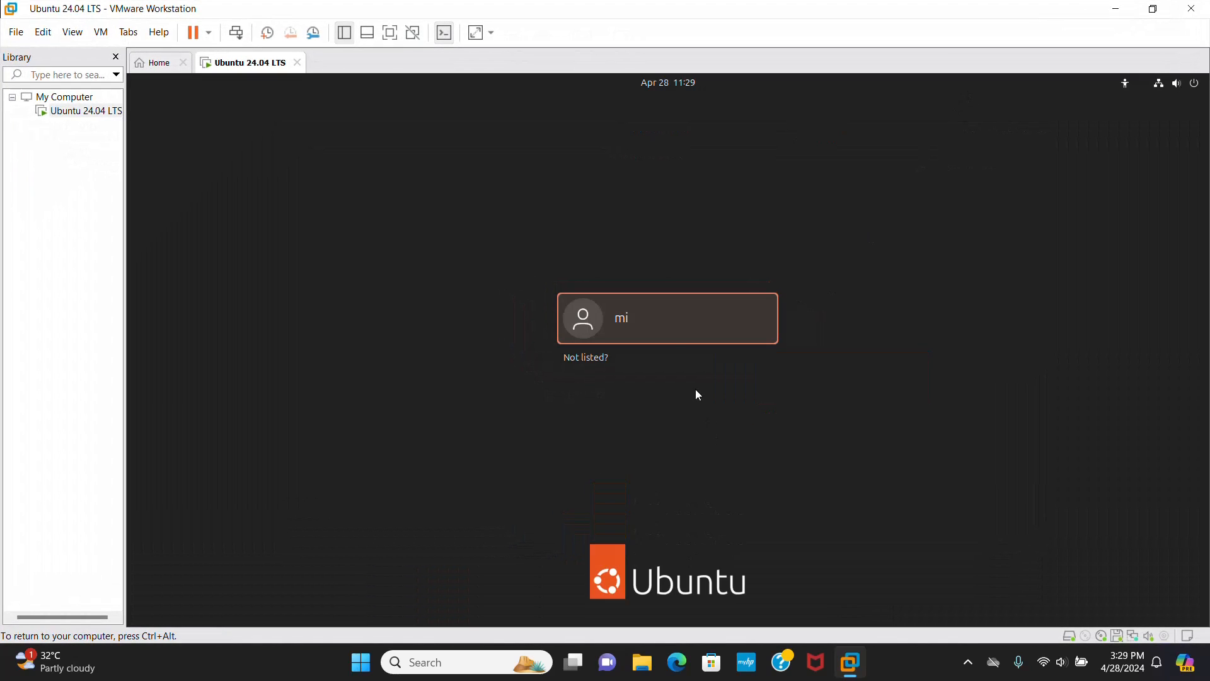
# Step: Log in to the newly installed Ubuntu with the account password
pyautogui.click(665, 327)
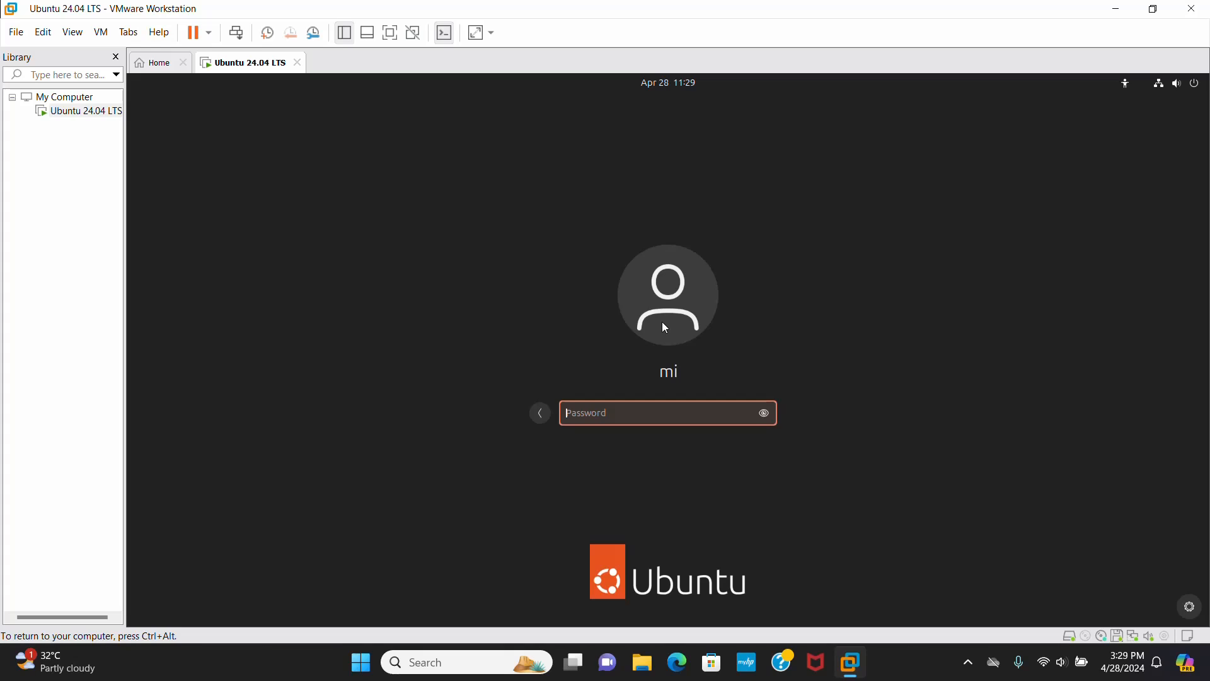
pyautogui.write('*******')
pyautogui.press('Return')
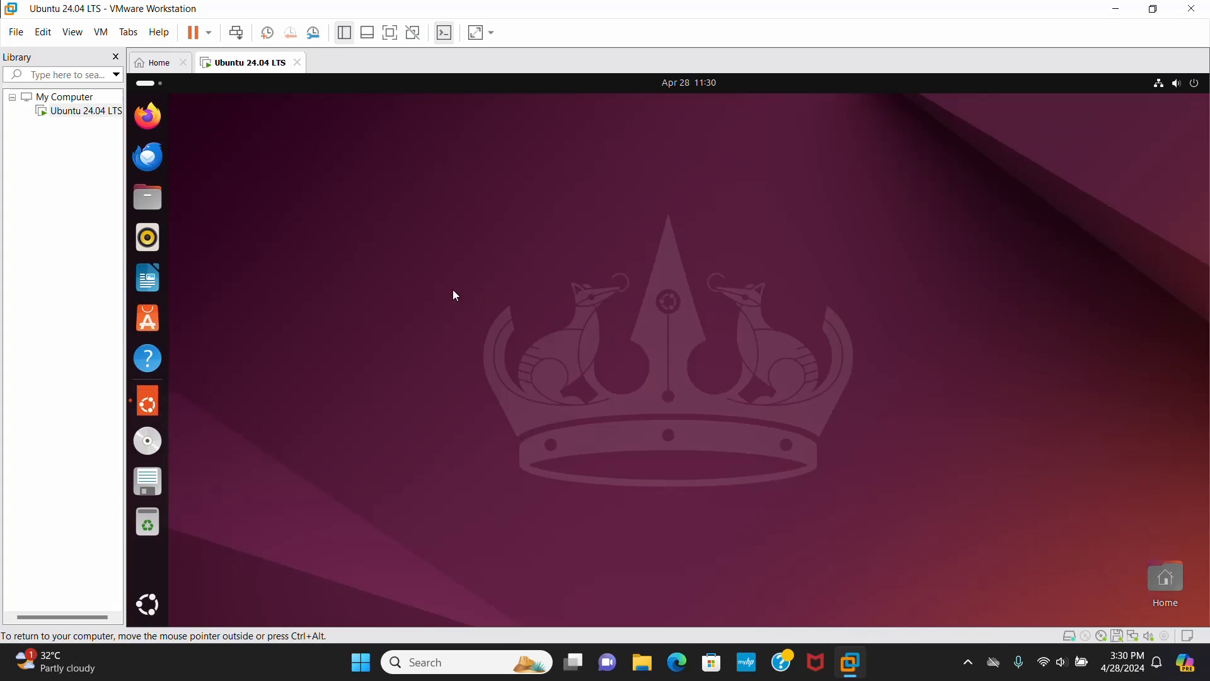
# Step: Finish the Ubuntu welcome setup, skipping Ubuntu Pro and declining to share system data, then close Files and restore the VMware window down
pyautogui.click(152, 196)
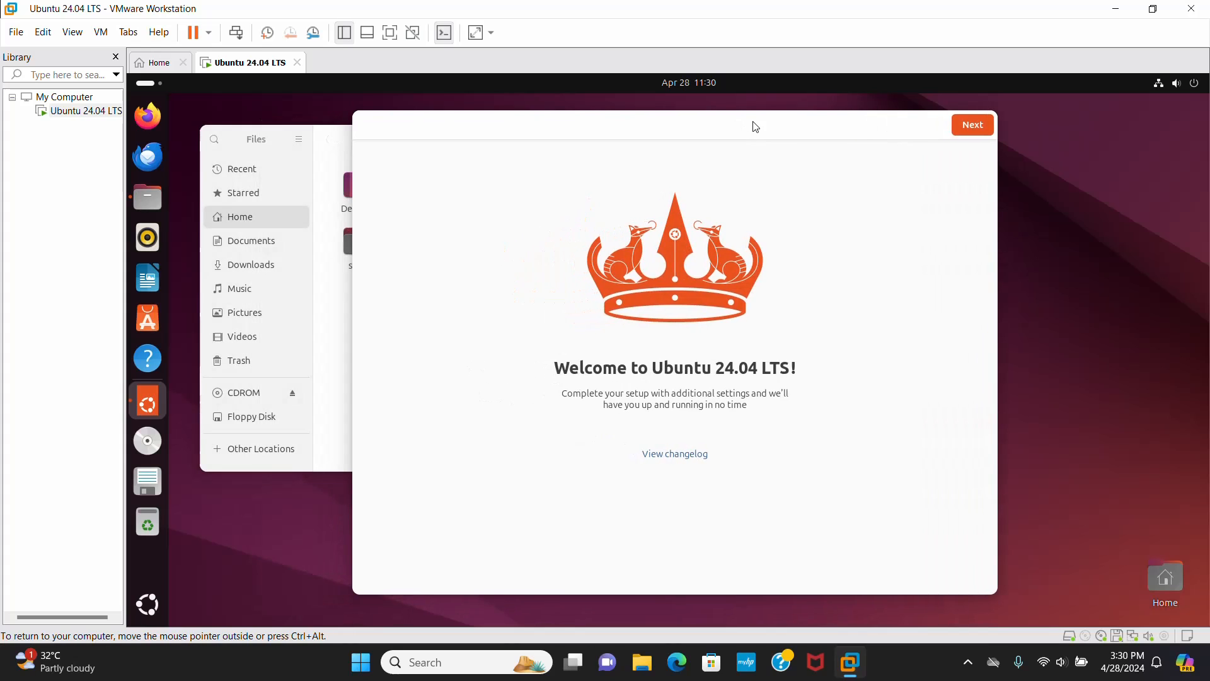
pyautogui.click(974, 126)
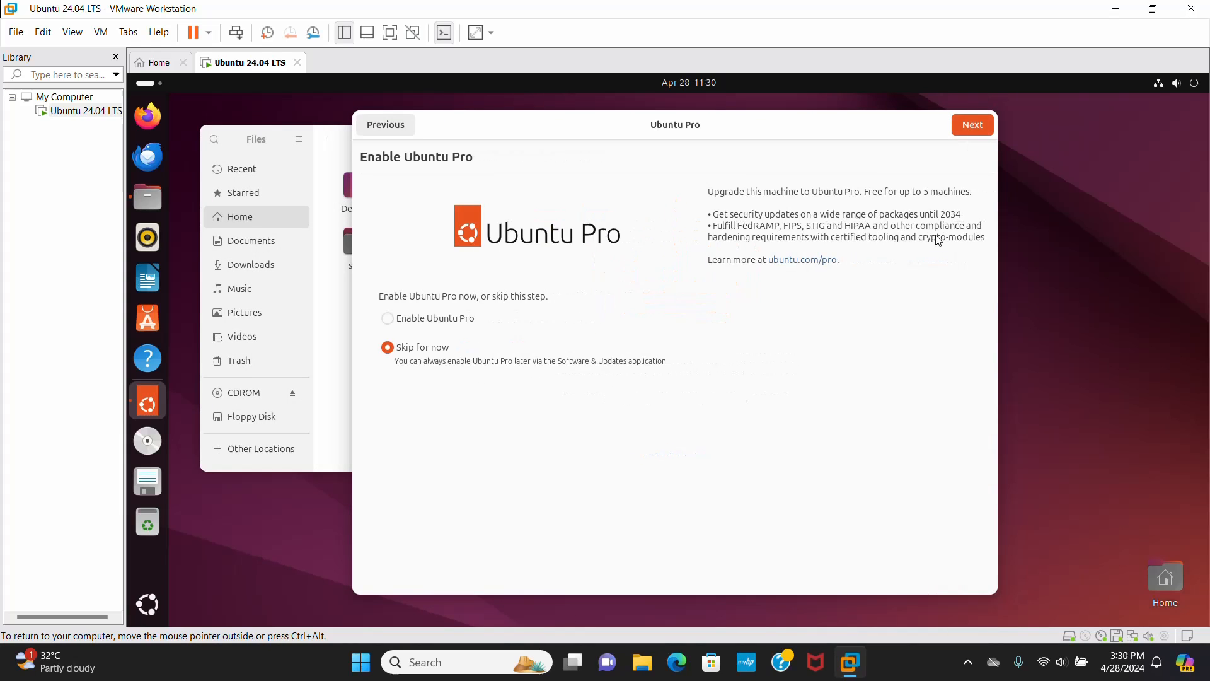
pyautogui.click(973, 131)
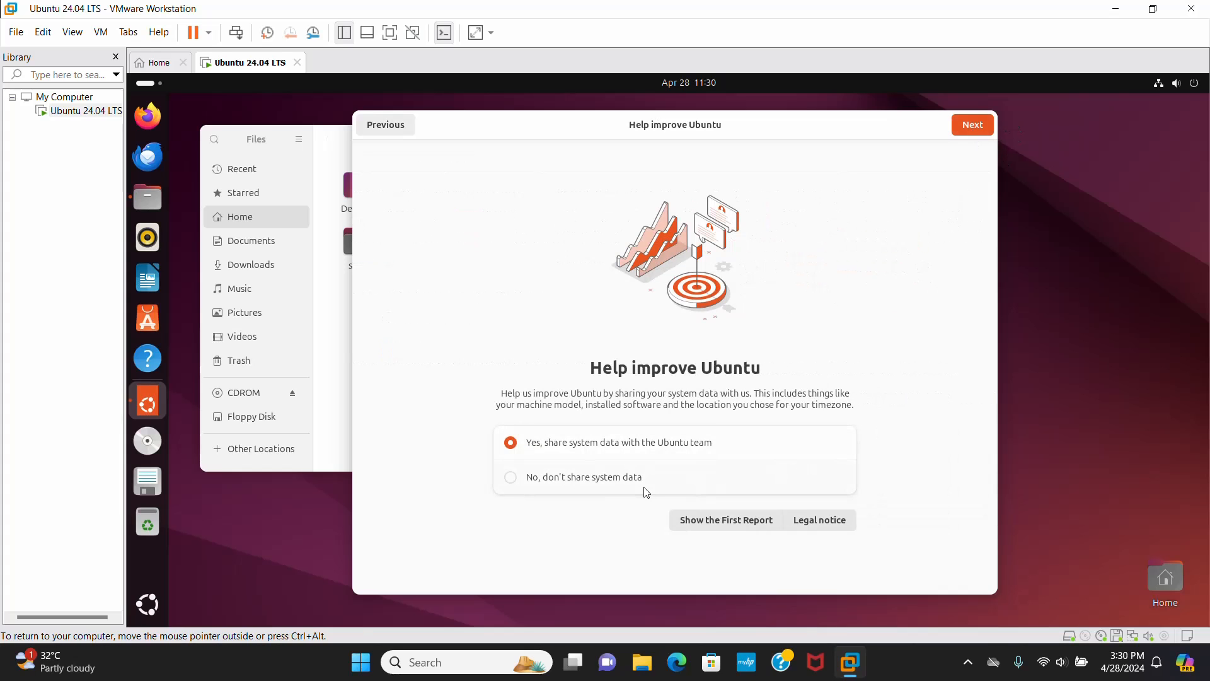
pyautogui.click(611, 486)
pyautogui.click(982, 126)
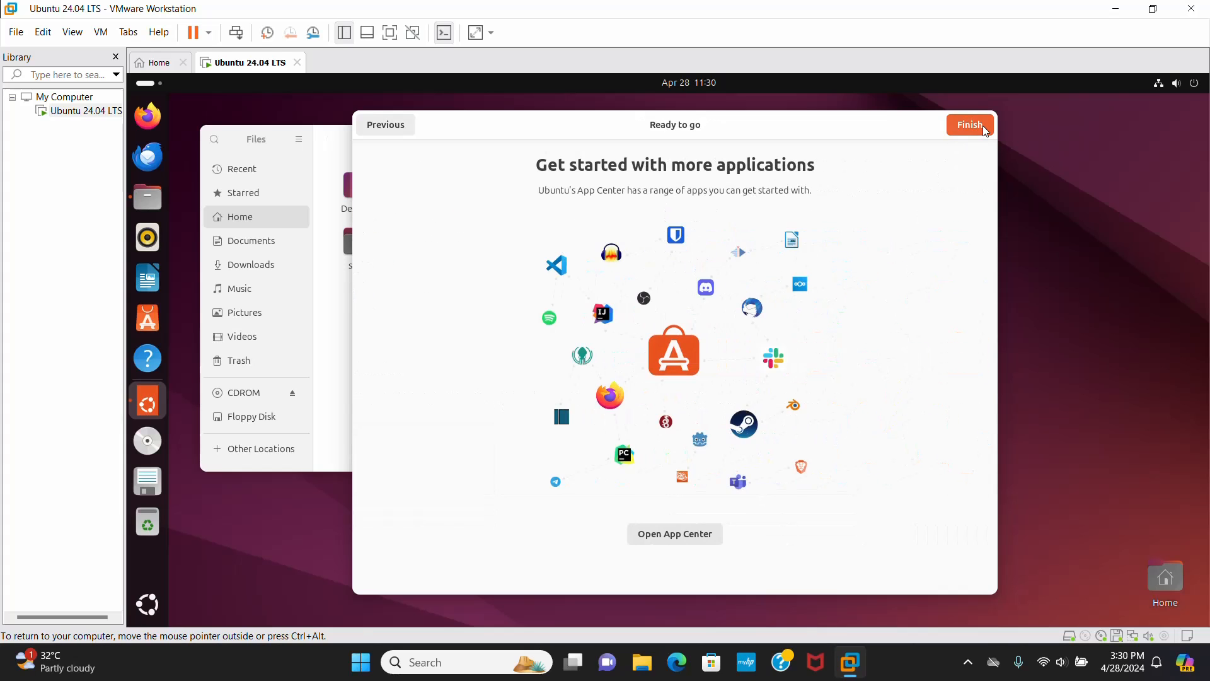
pyautogui.click(983, 126)
pyautogui.click(746, 135)
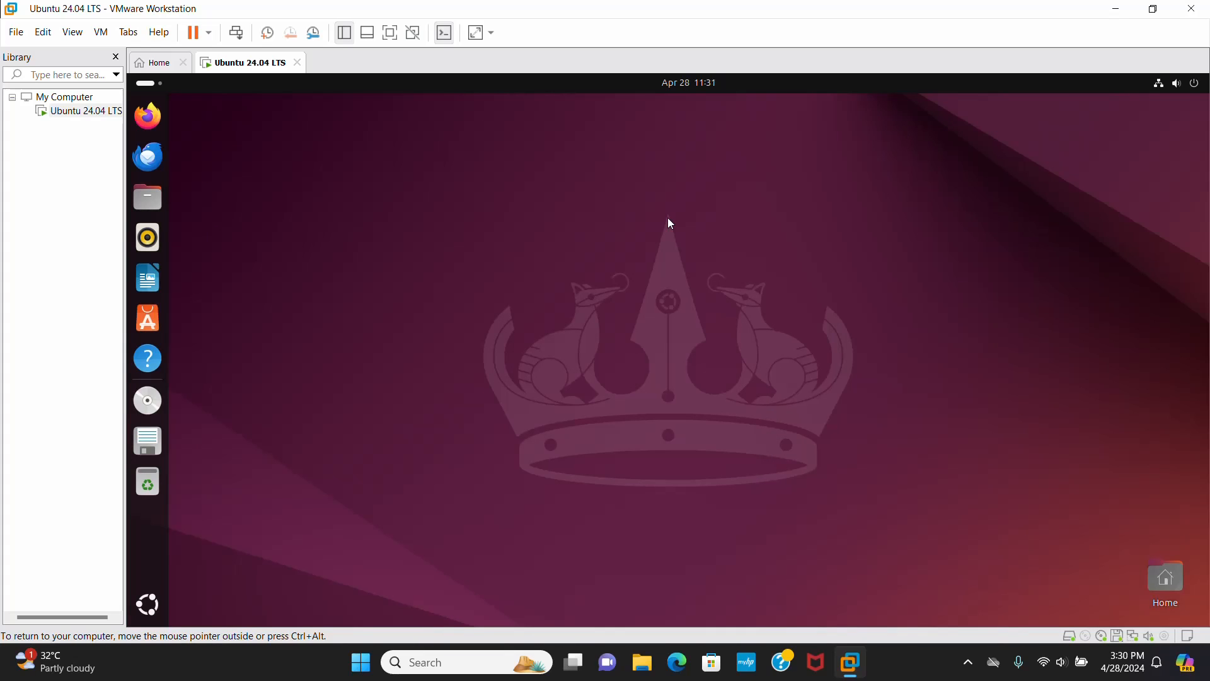
pyautogui.click(1153, 7)
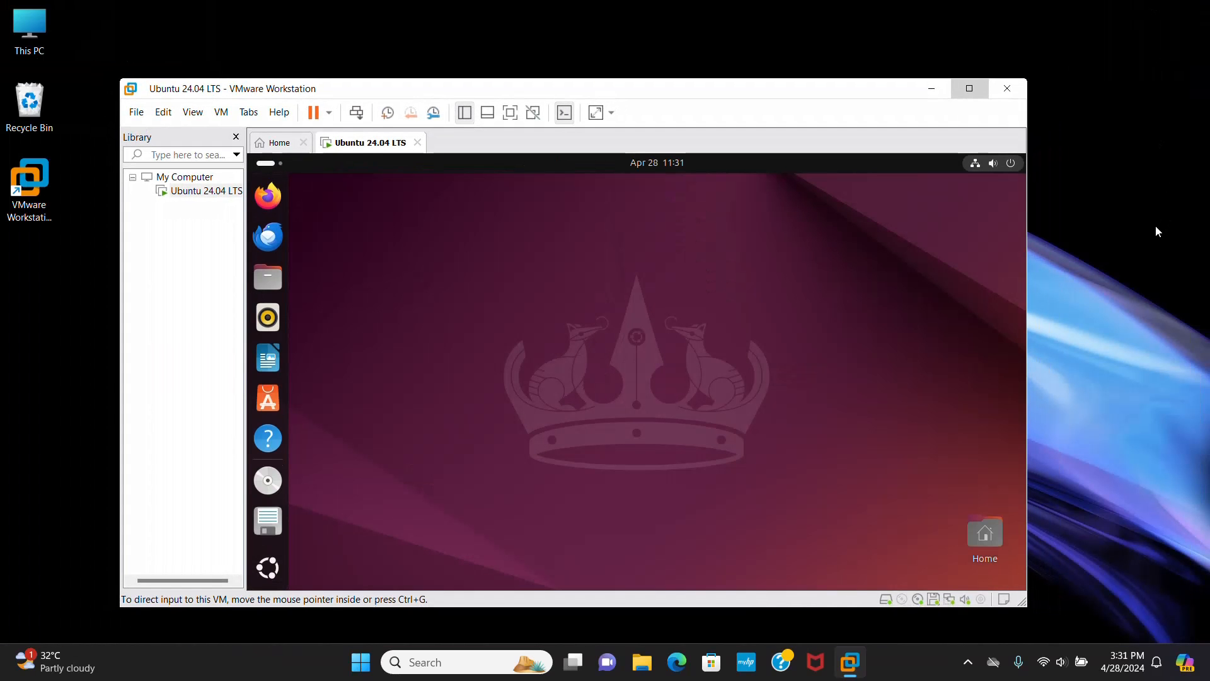